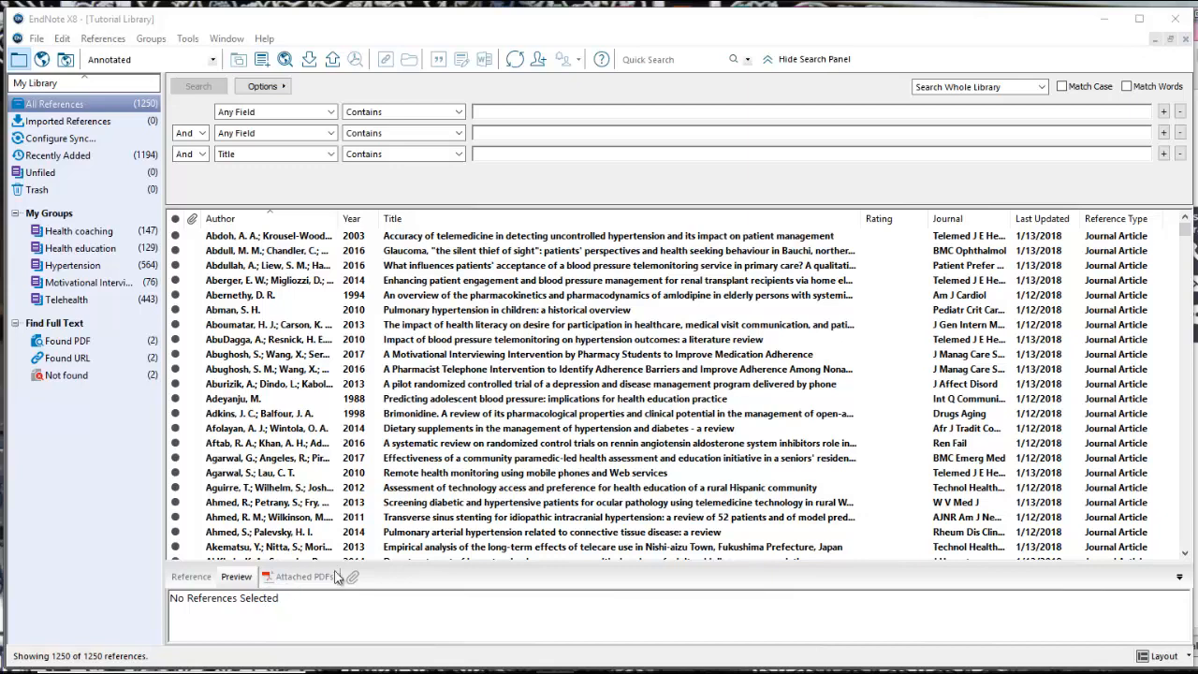
Set the bibliographic output style to NLM and preview the 1994 amlodipine and 2016 pharmacist telephone intervention references.
{"action": "left_click", "coordinate": [284, 296]}
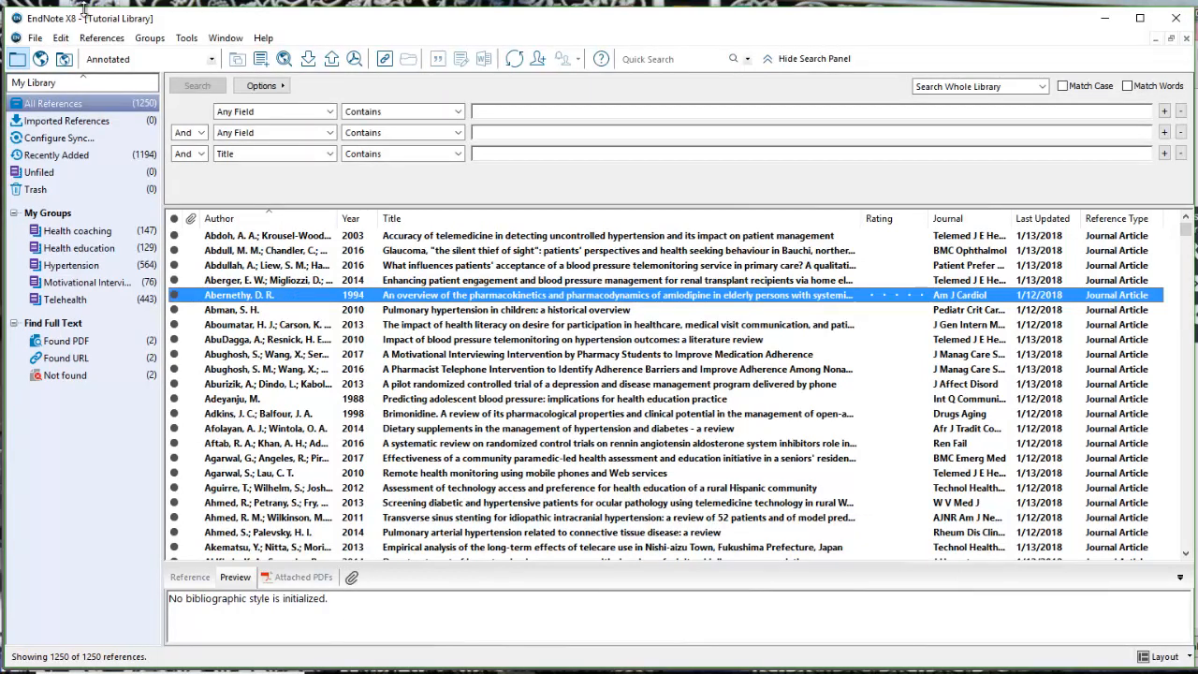
{"action": "left_click", "coordinate": [213, 59]}
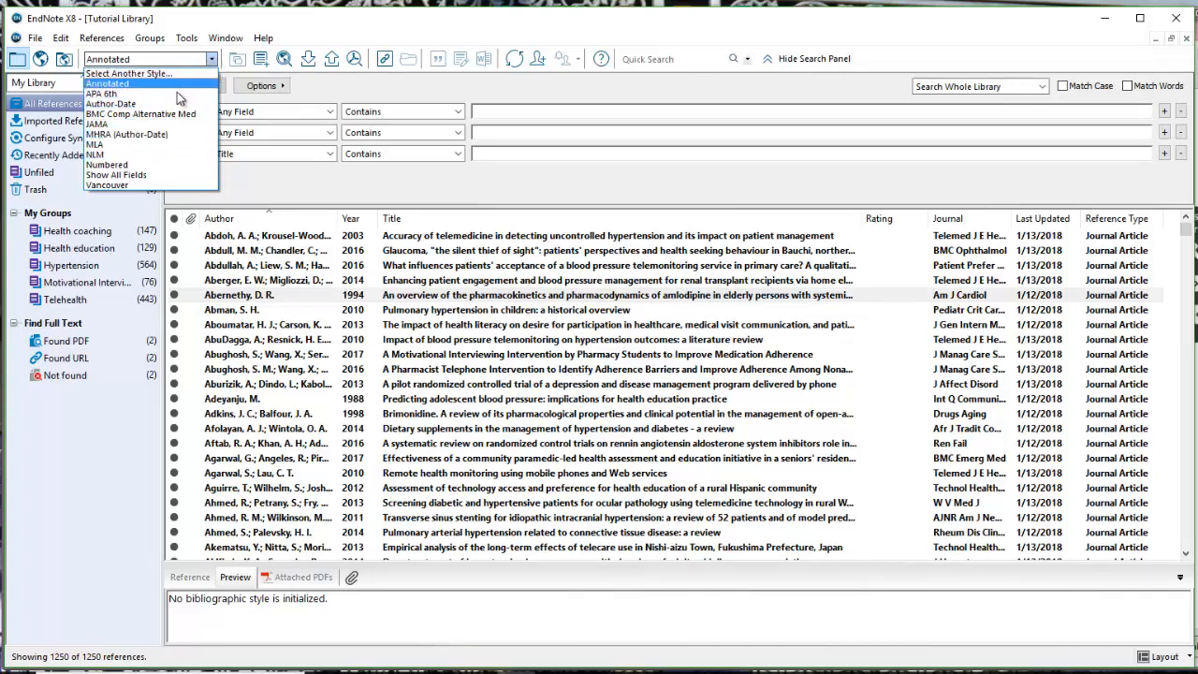
{"action": "left_click", "coordinate": [171, 160]}
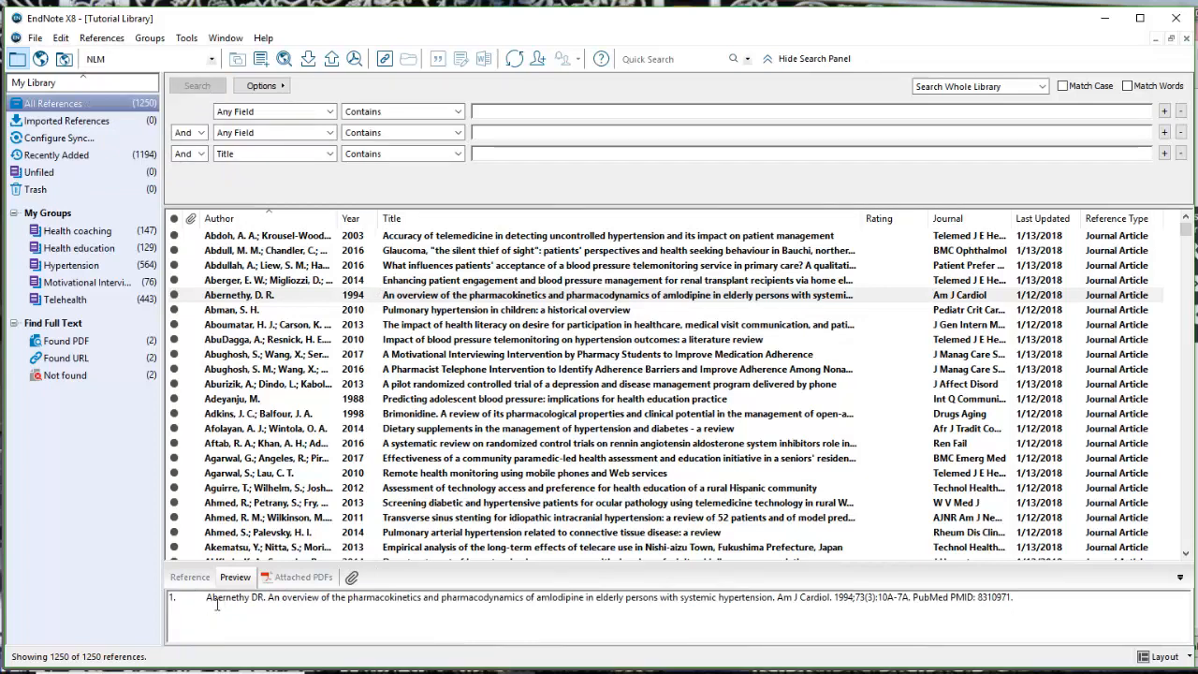
{"action": "left_click", "coordinate": [496, 298]}
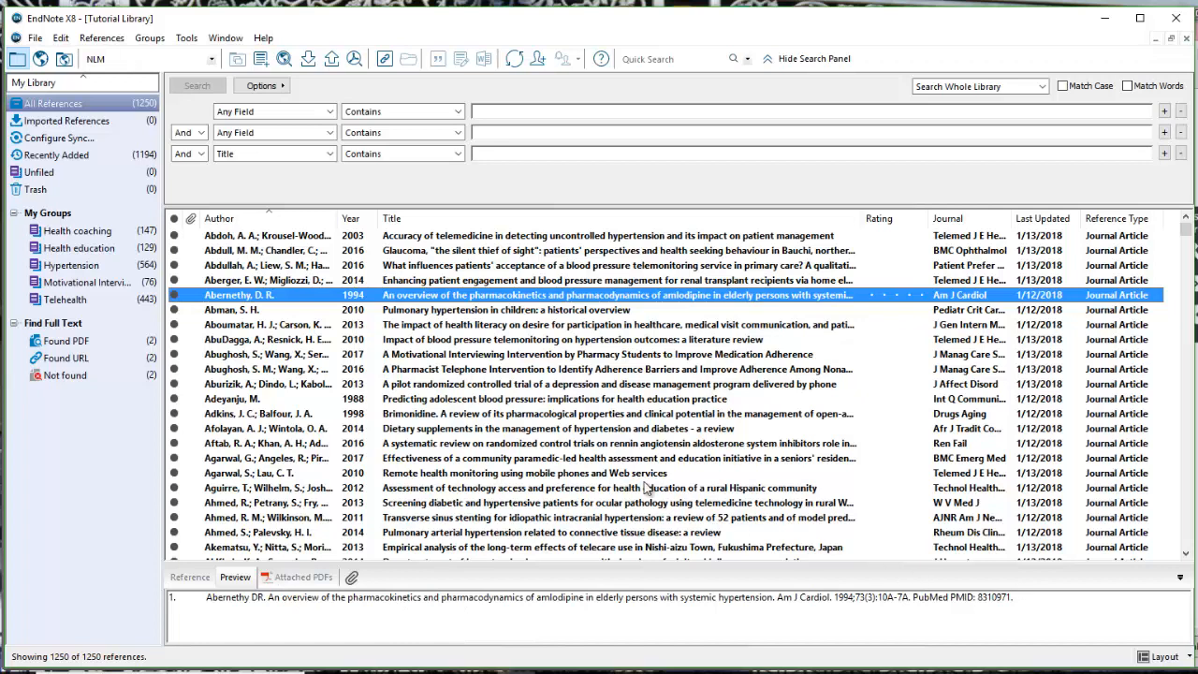
{"action": "left_click", "coordinate": [454, 370]}
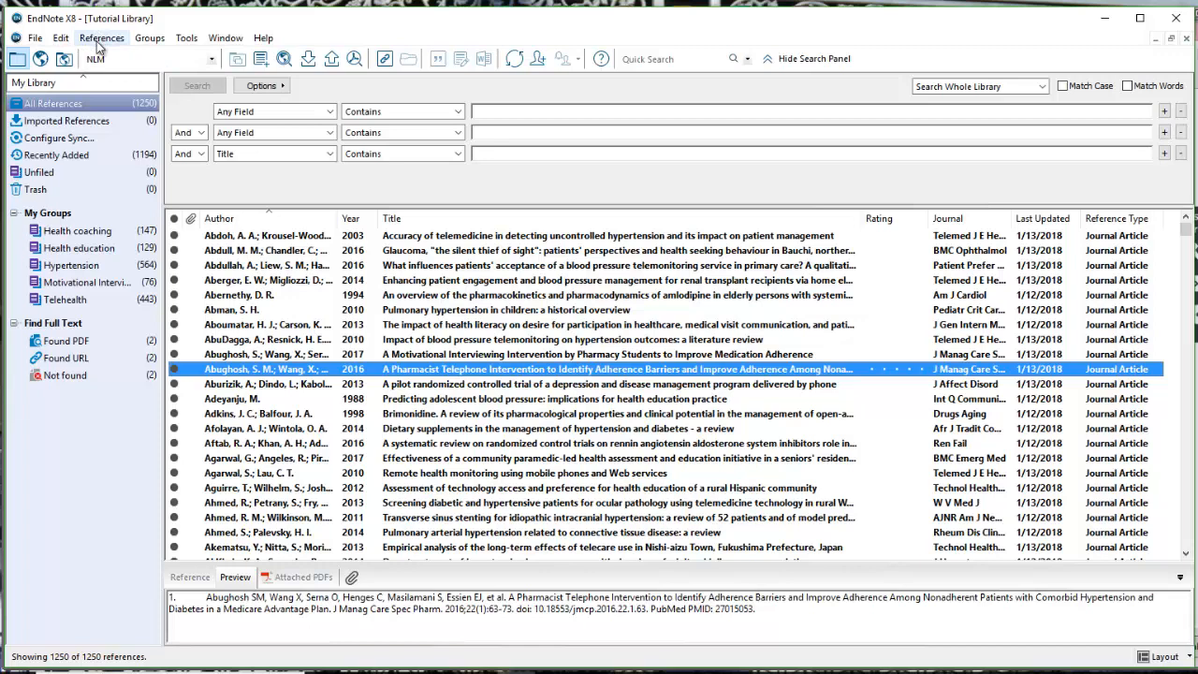
Preview the selected reference in the APA 6th output style and switch the style back to NLM.
{"action": "left_click", "coordinate": [213, 62]}
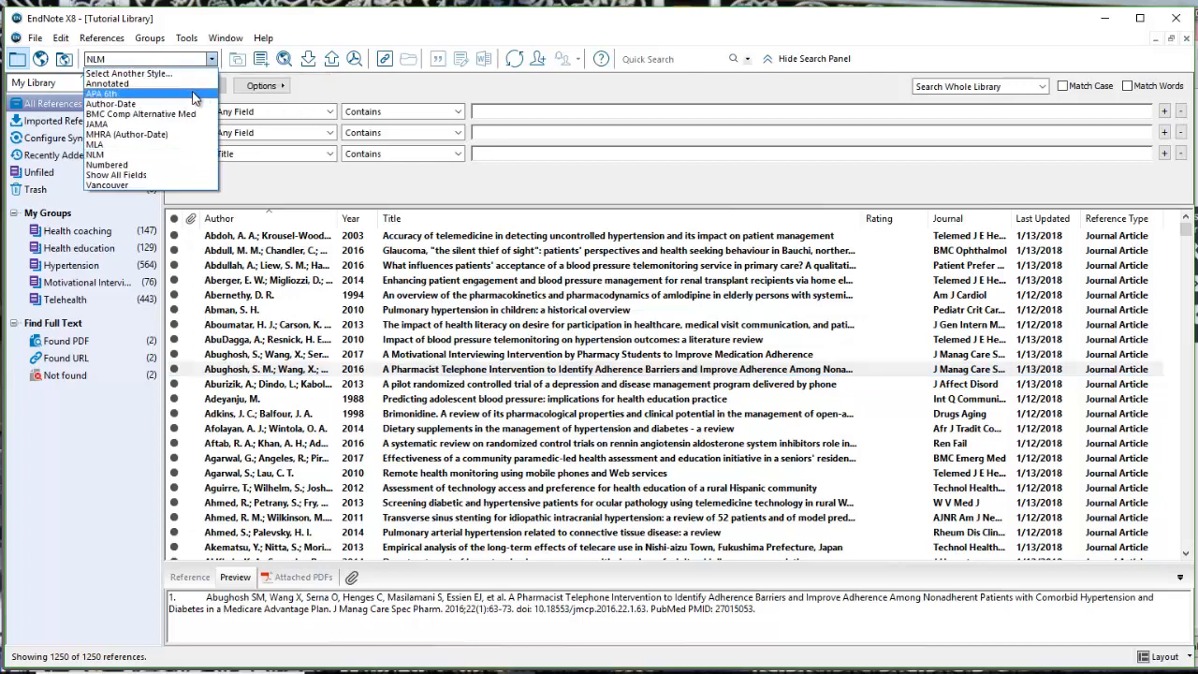
{"action": "left_click", "coordinate": [192, 95]}
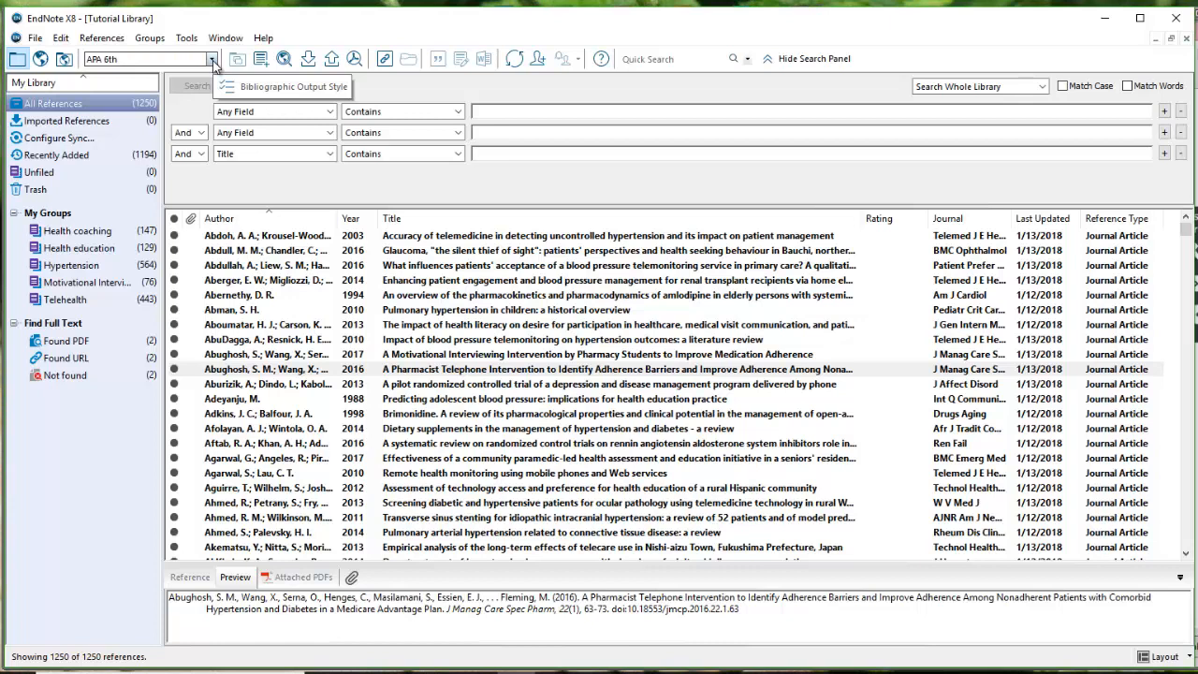
{"action": "left_click", "coordinate": [211, 59]}
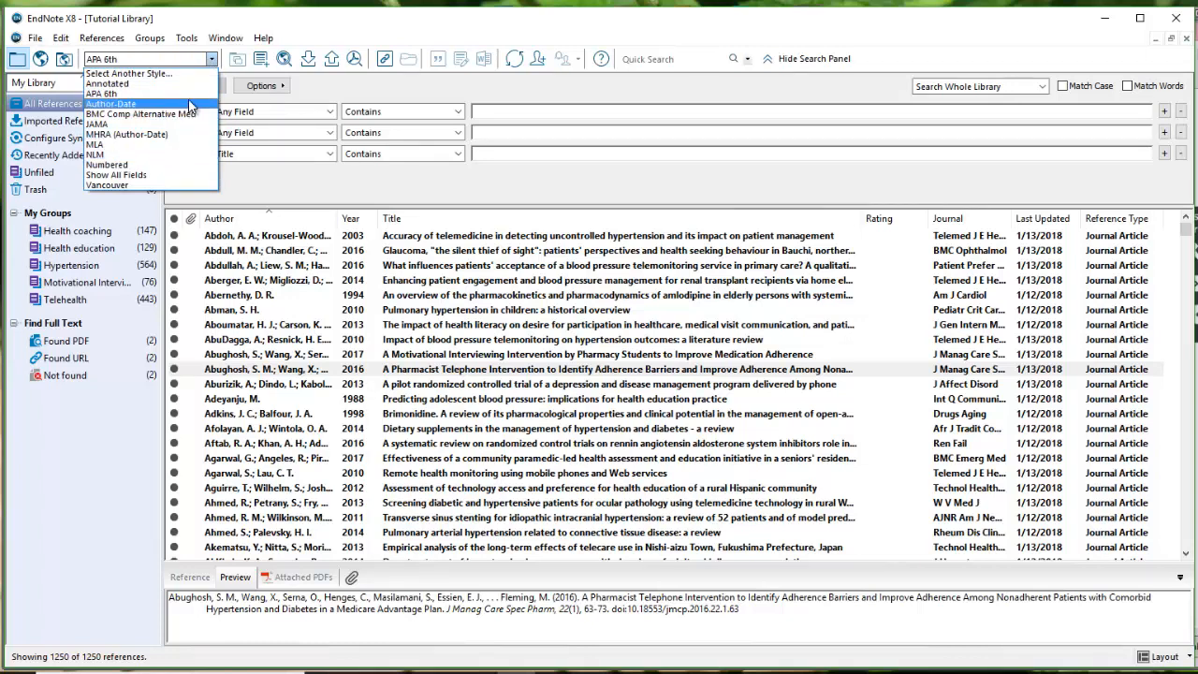
{"action": "left_click", "coordinate": [173, 161]}
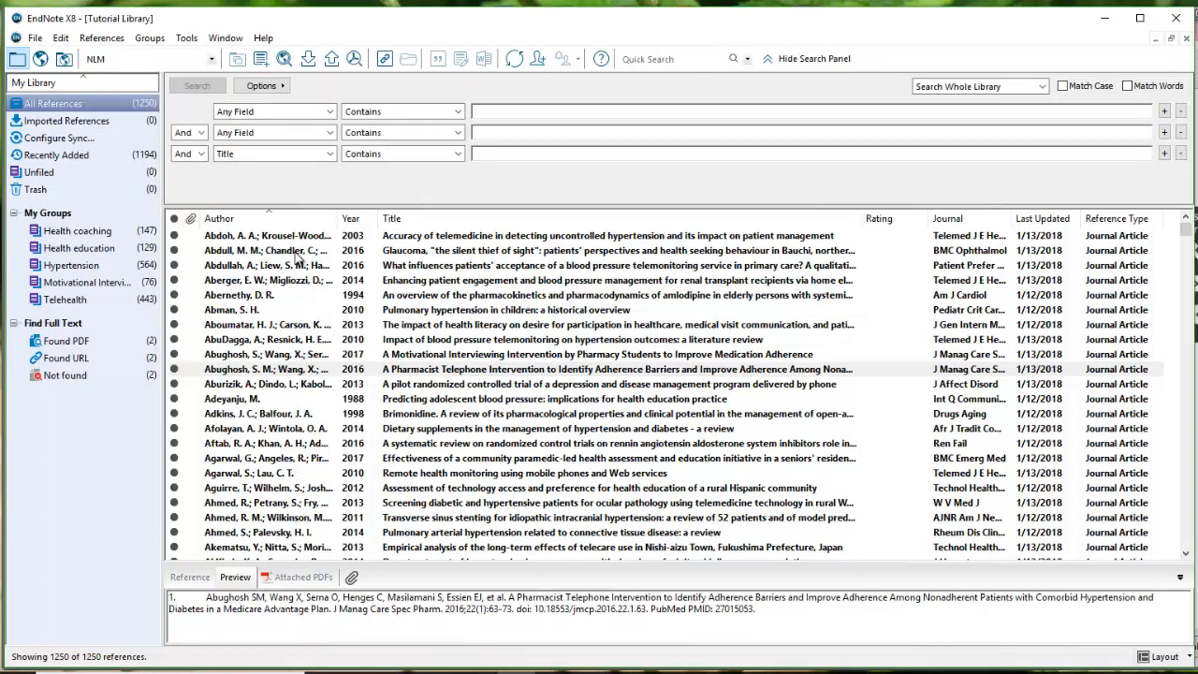
Create a new blank reference in the library.
{"action": "left_click", "coordinate": [101, 37]}
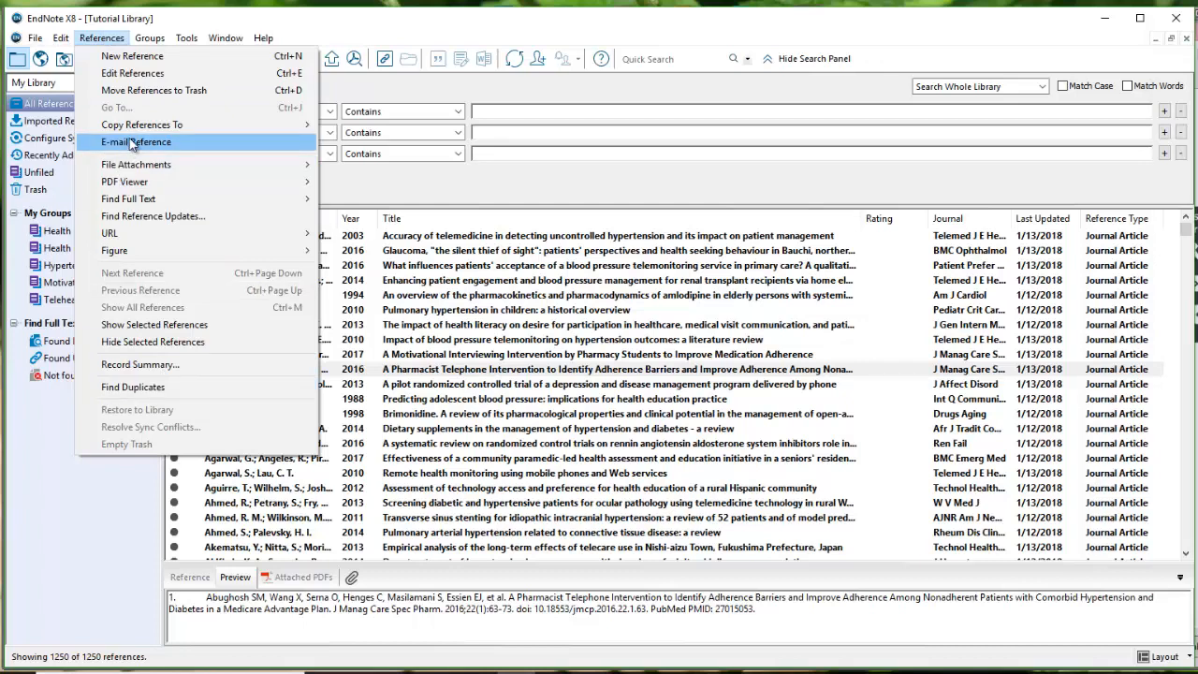
{"action": "mouse_move", "coordinate": [142, 186]}
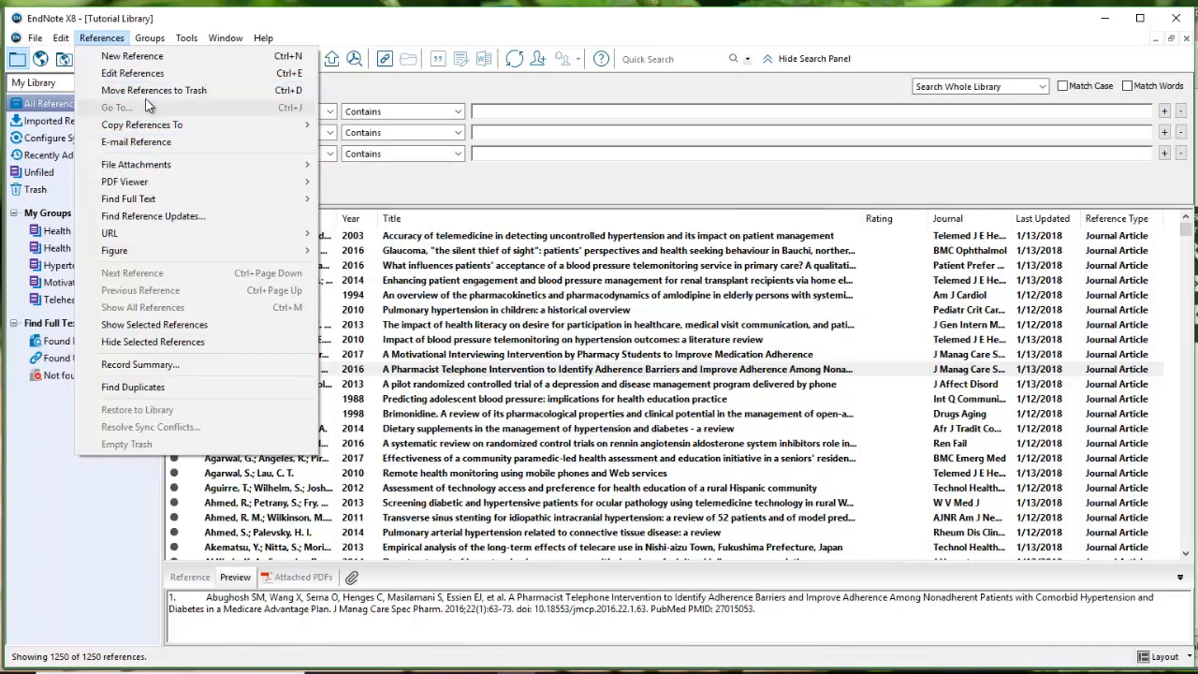
{"action": "key", "text": "Right"}
{"action": "mouse_move", "coordinate": [109, 41]}
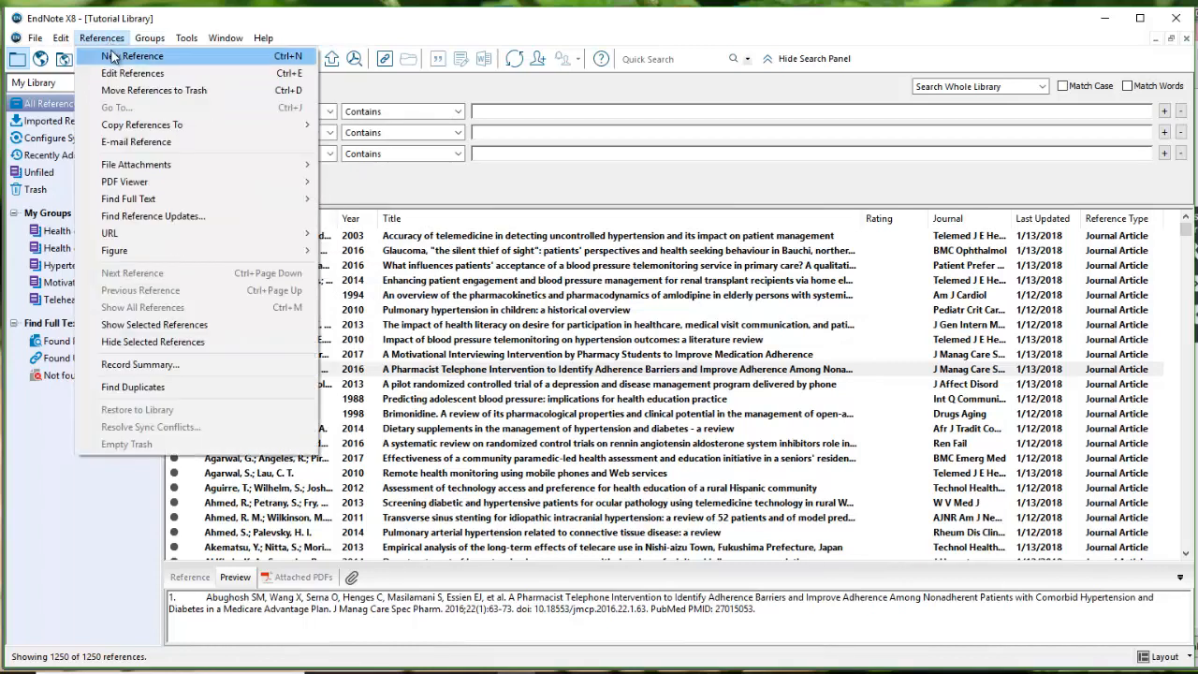
{"action": "left_click", "coordinate": [111, 57]}
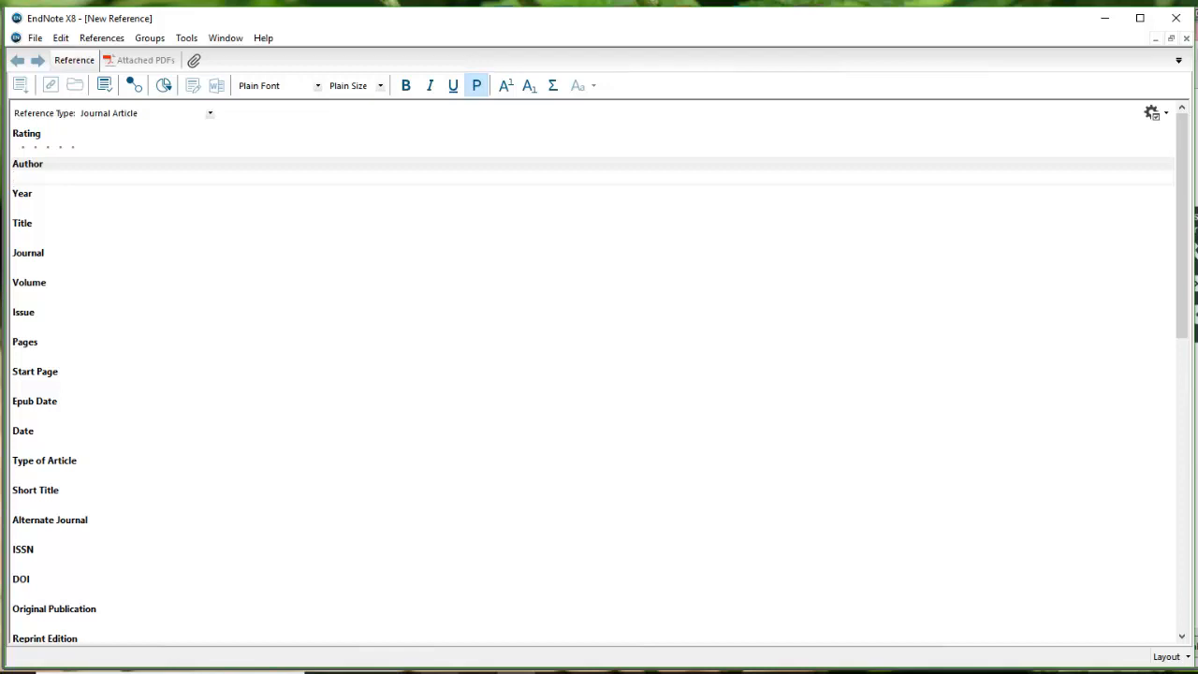
Switch to Chrome and open the CDC FastStats Hypertension page from the Google results for hypertension incidence and prevalence.
{"action": "mouse_move", "coordinate": [400, 667]}
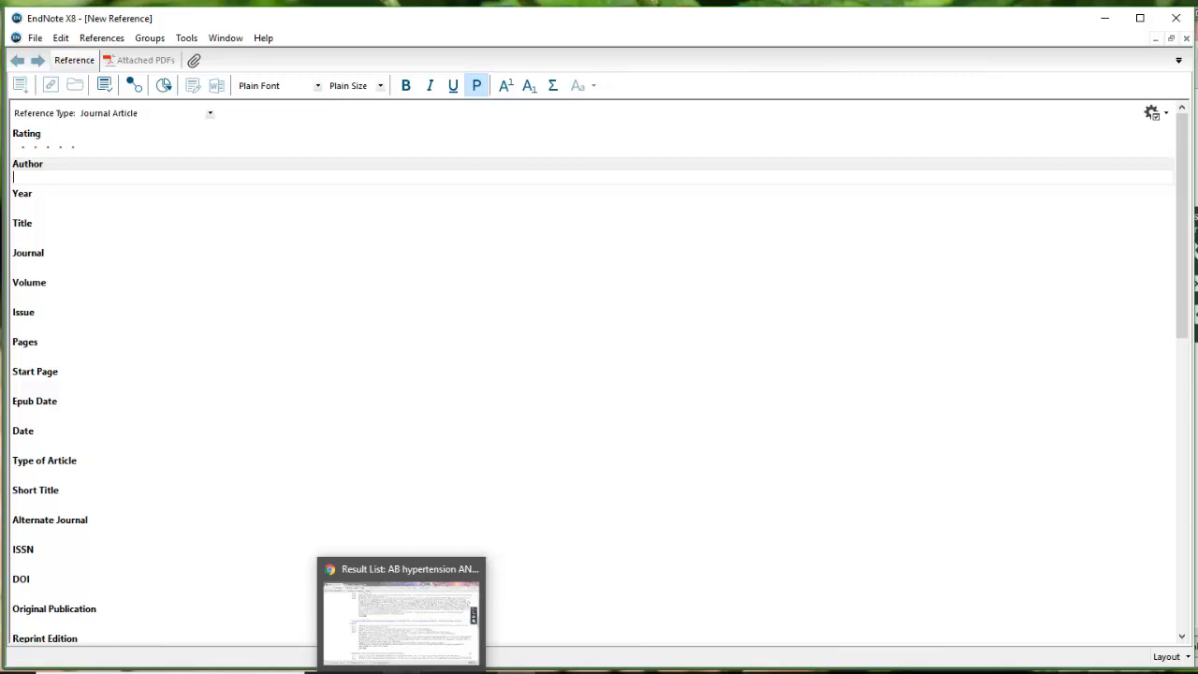
{"action": "left_click", "coordinate": [401, 672]}
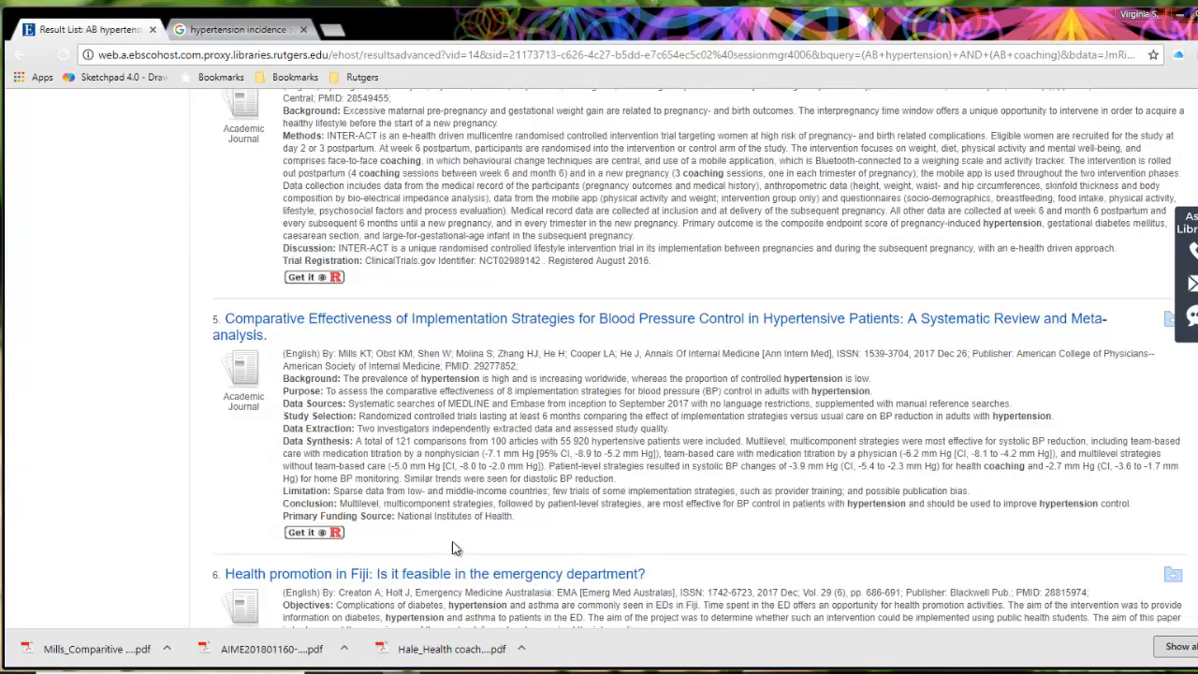
{"action": "left_click", "coordinate": [264, 30]}
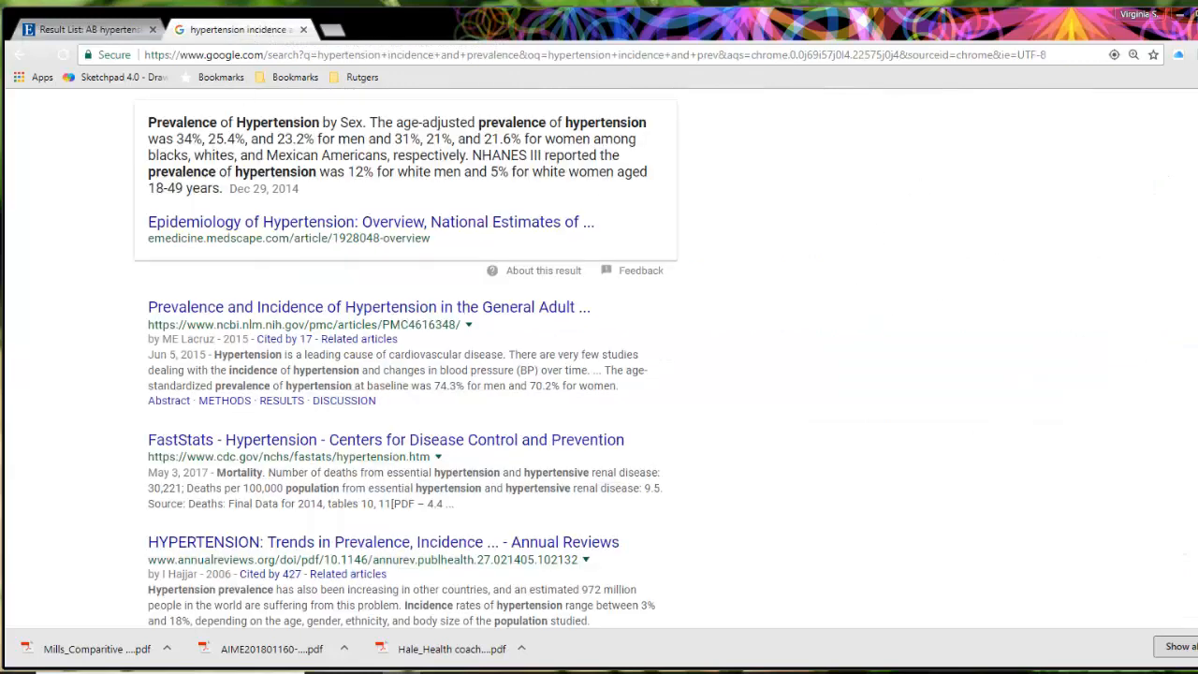
{"action": "scroll", "coordinate": [599, 374], "scroll_direction": "up", "scroll_amount": 3}
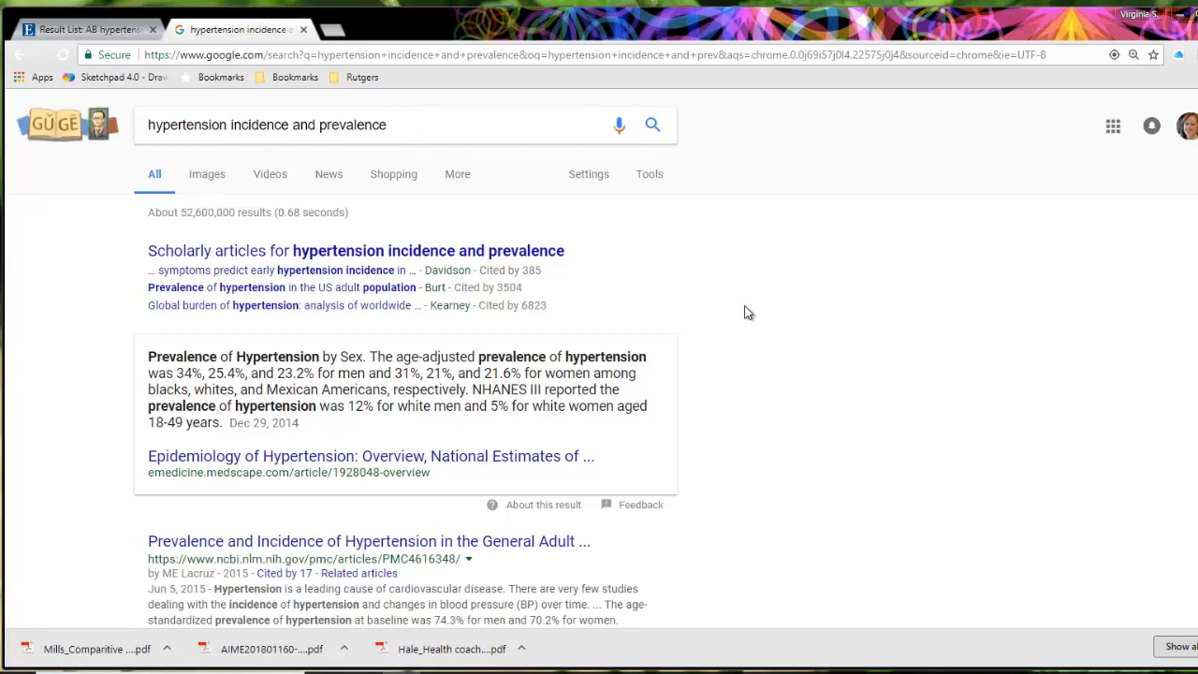
{"action": "scroll", "coordinate": [789, 385], "scroll_direction": "down", "scroll_amount": 4}
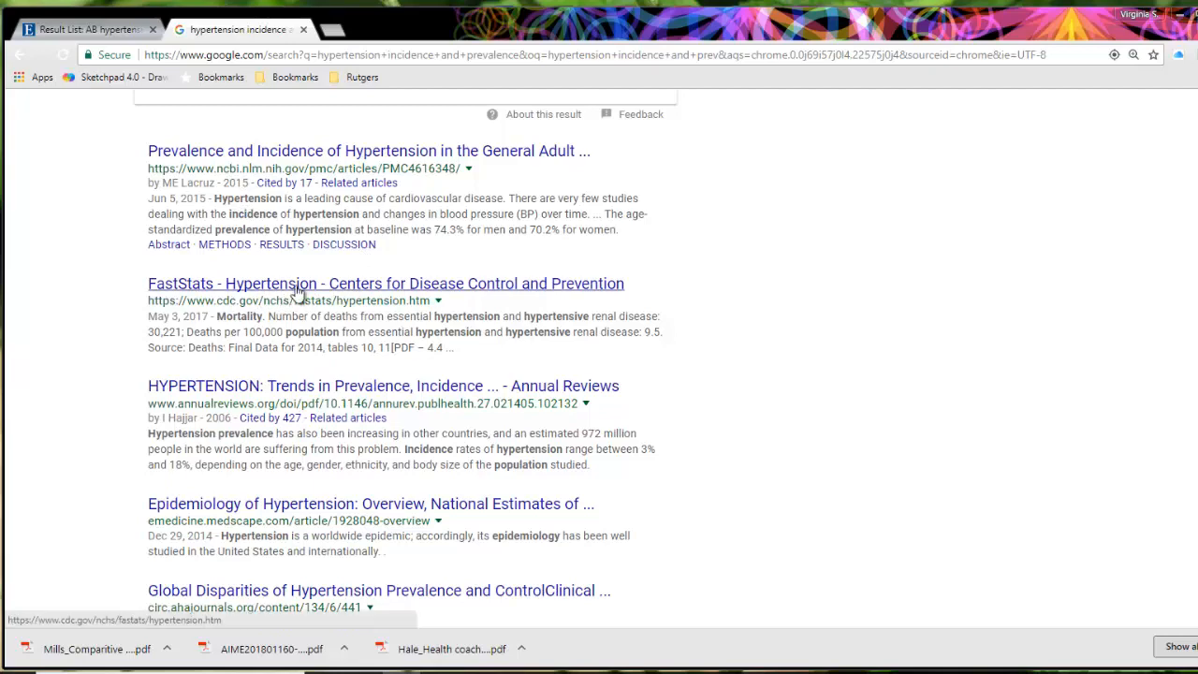
{"action": "left_click", "coordinate": [297, 286]}
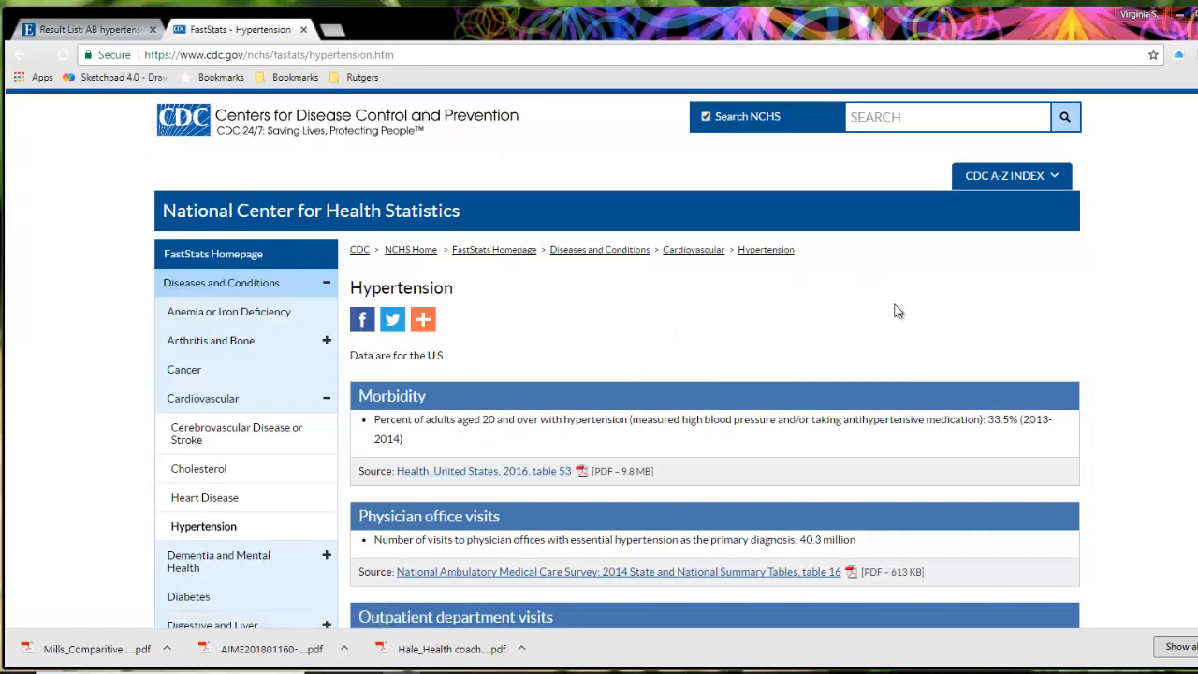
Open the data brief "Hypertension Prevalence and Control Among Adults: United States, 2011–2014" from the FastStats page's More data list.
{"action": "scroll", "coordinate": [967, 336], "scroll_direction": "down", "scroll_amount": 1}
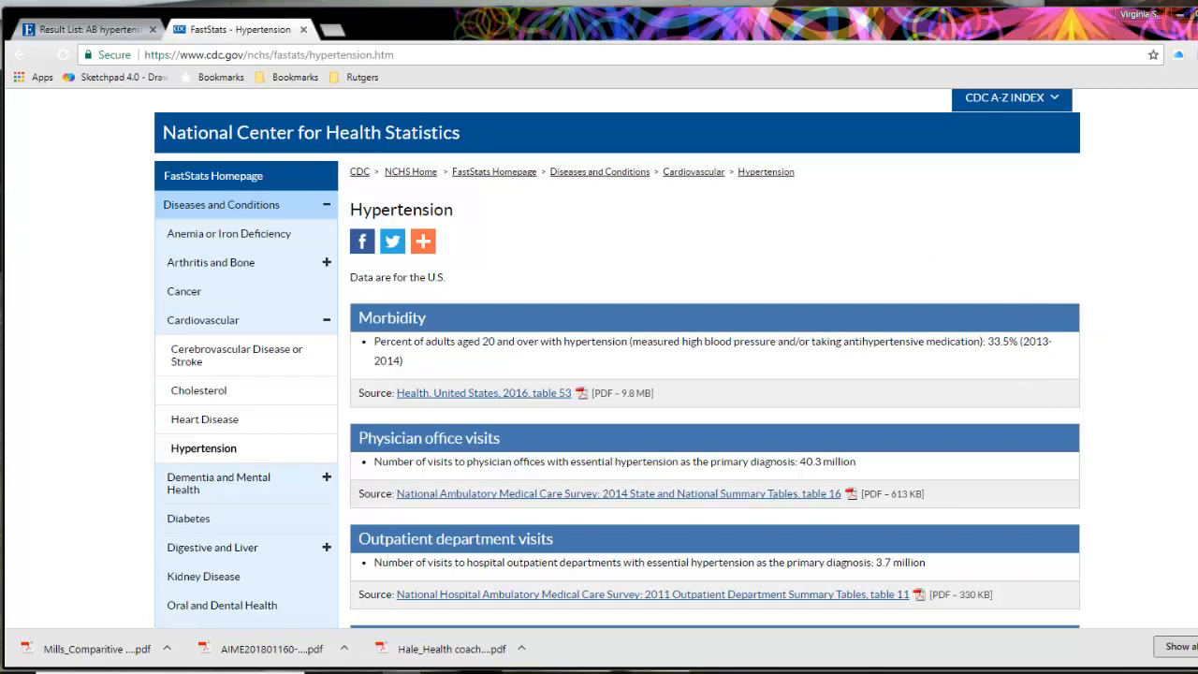
{"action": "scroll", "coordinate": [617, 359], "scroll_direction": "down", "scroll_amount": 1}
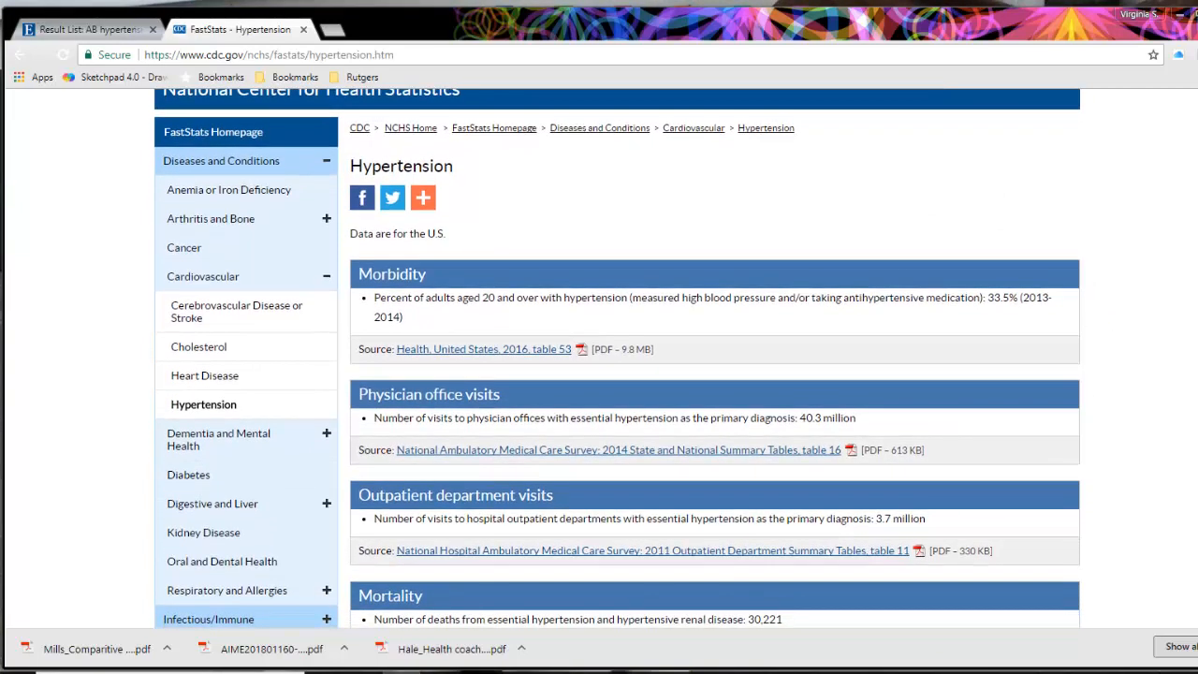
{"action": "scroll", "coordinate": [617, 359], "scroll_direction": "down", "scroll_amount": 6}
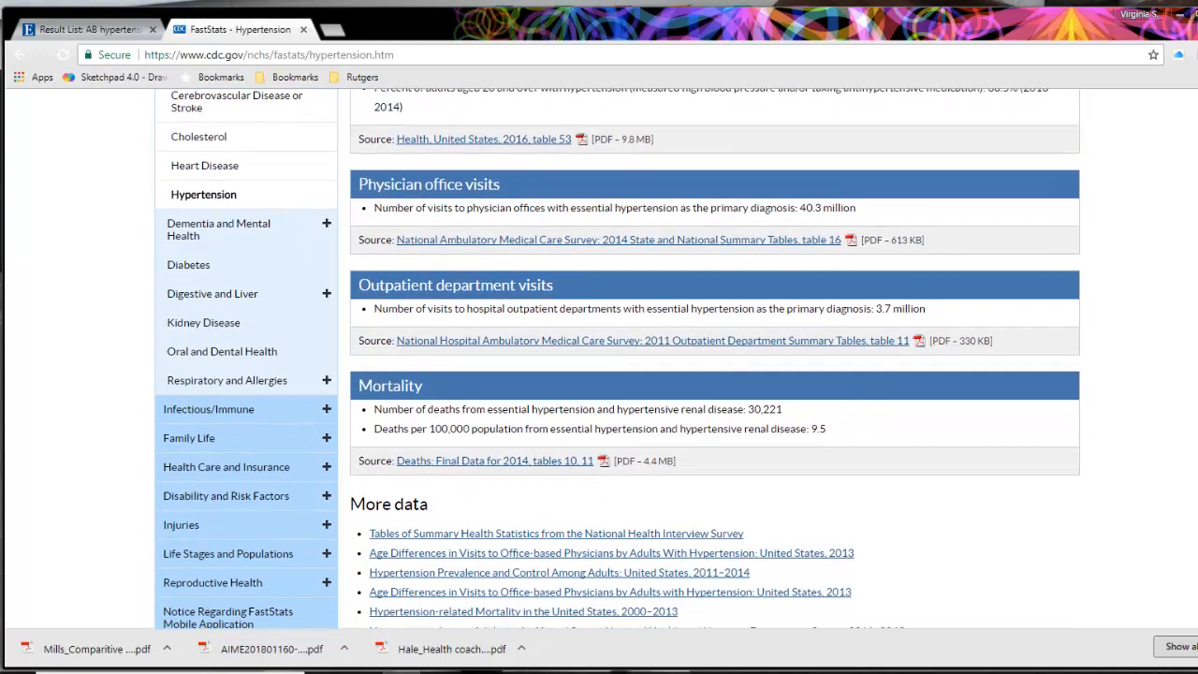
{"action": "scroll", "coordinate": [616, 358], "scroll_direction": "down", "scroll_amount": 4}
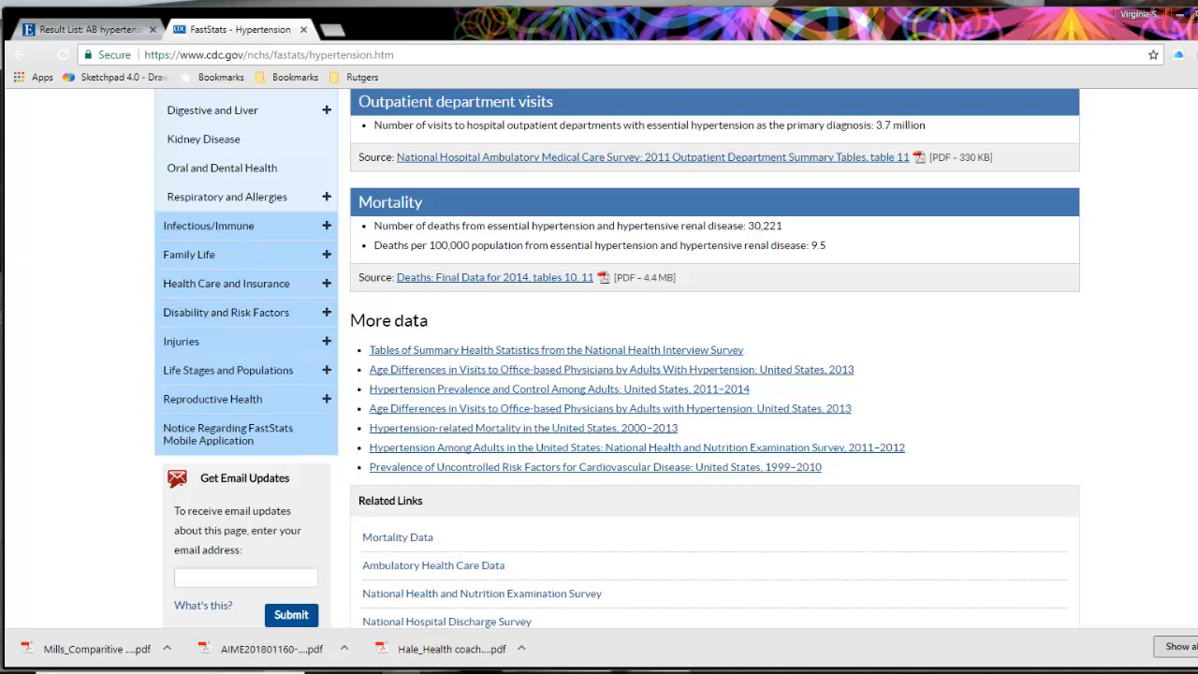
{"action": "scroll", "coordinate": [617, 359], "scroll_direction": "down", "scroll_amount": 2}
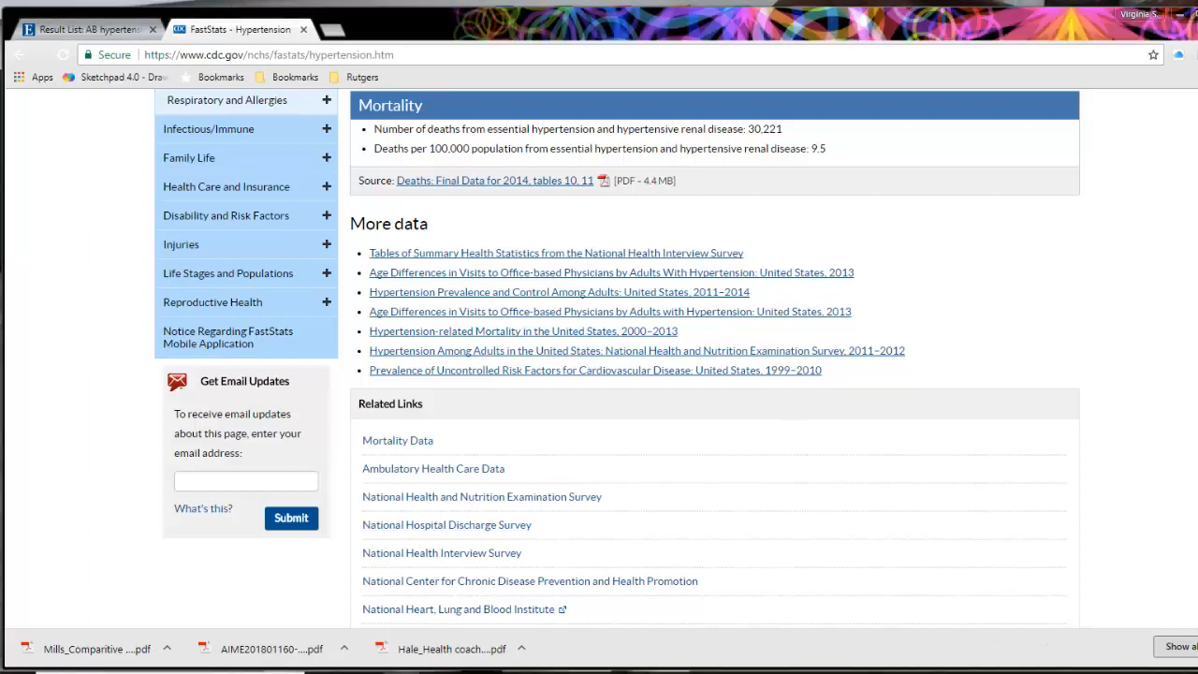
{"action": "scroll", "coordinate": [617, 356], "scroll_direction": "down", "scroll_amount": 1}
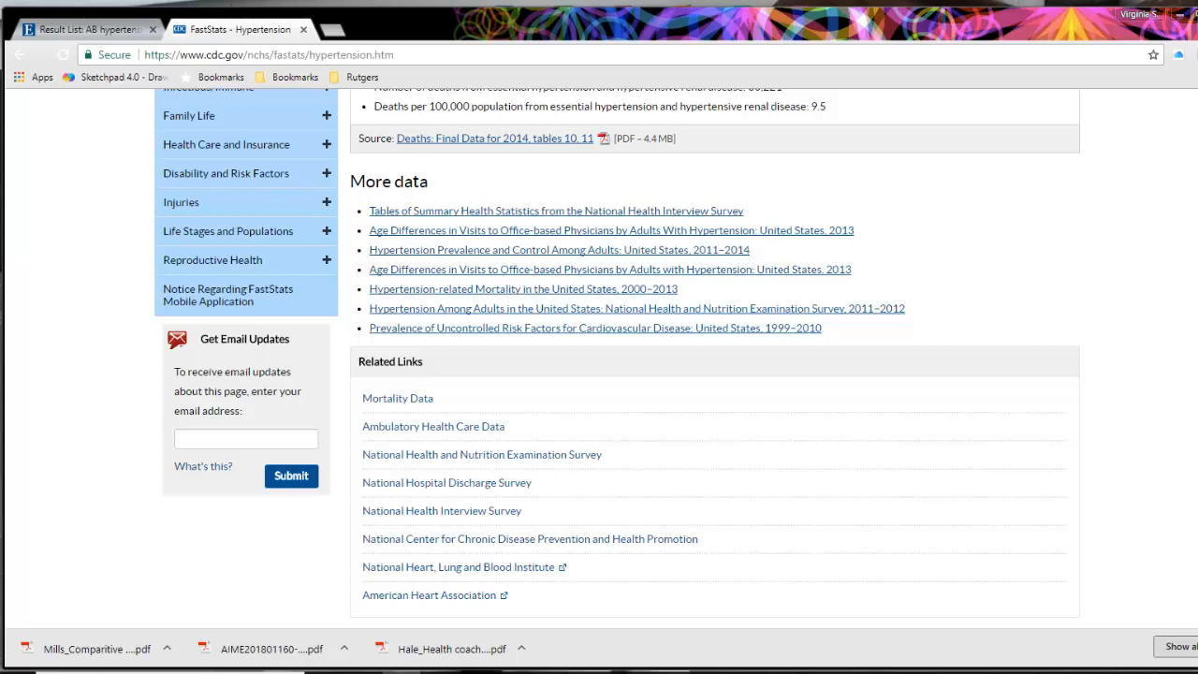
{"action": "scroll", "coordinate": [617, 355], "scroll_direction": "up", "scroll_amount": 1}
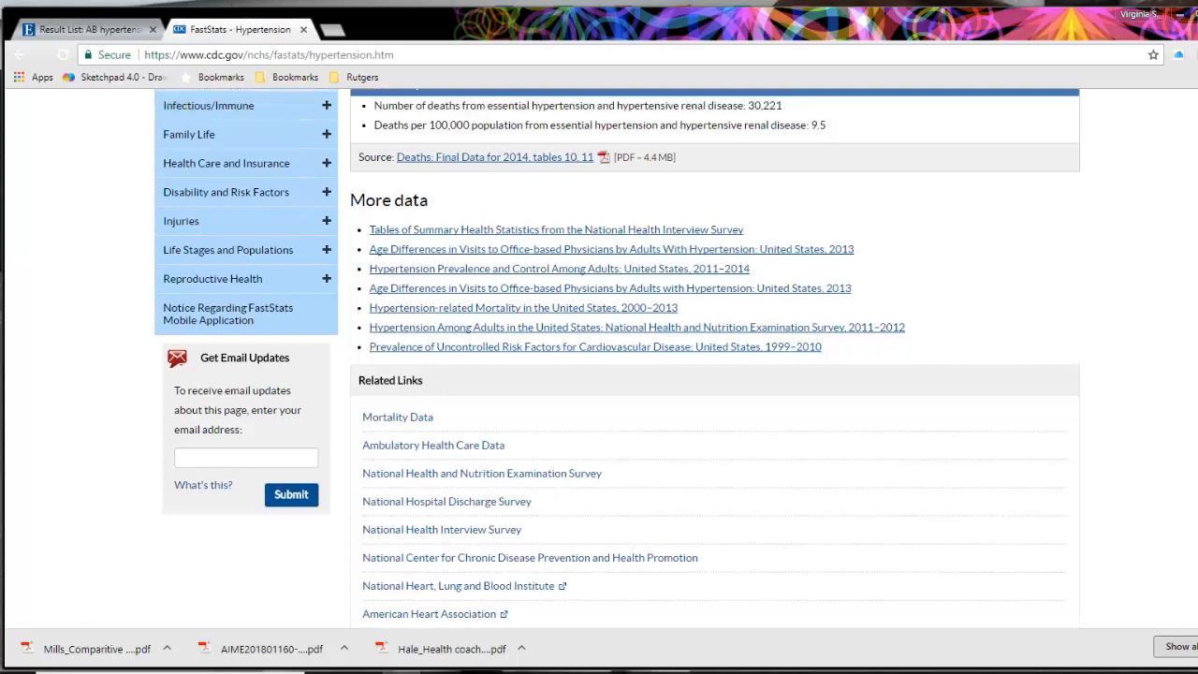
{"action": "left_click", "coordinate": [508, 274]}
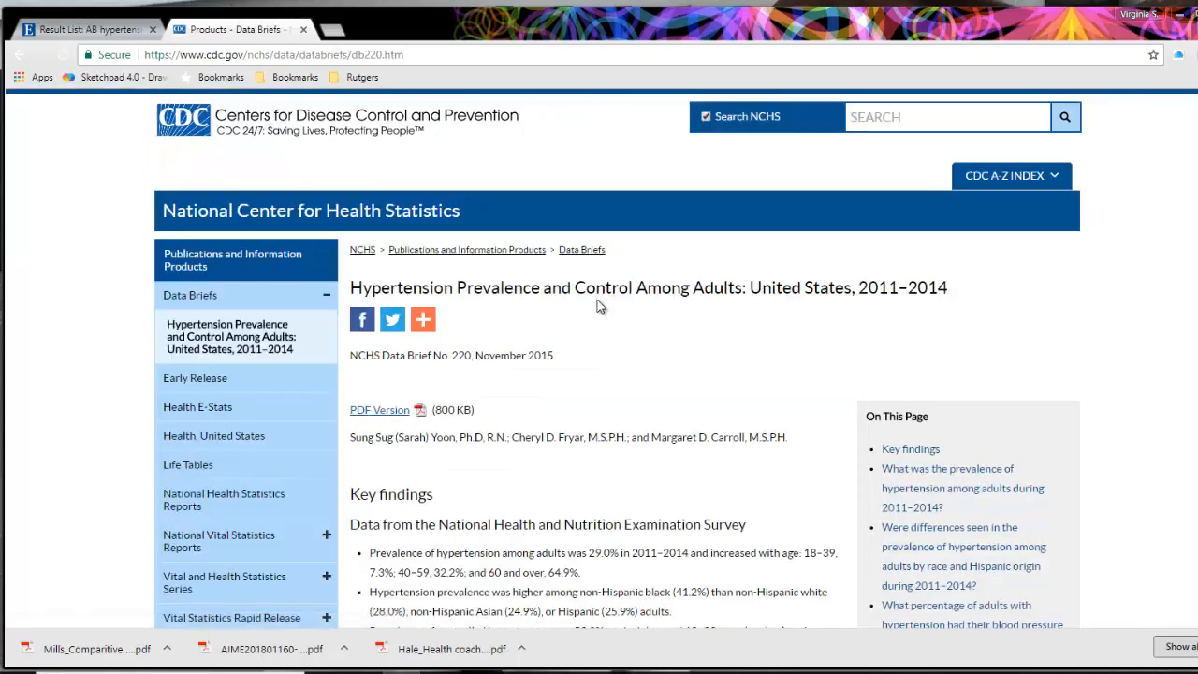
Look through the data brief down to its Suggested citation section and select the citation text.
{"action": "scroll", "coordinate": [674, 356], "scroll_direction": "down", "scroll_amount": 3}
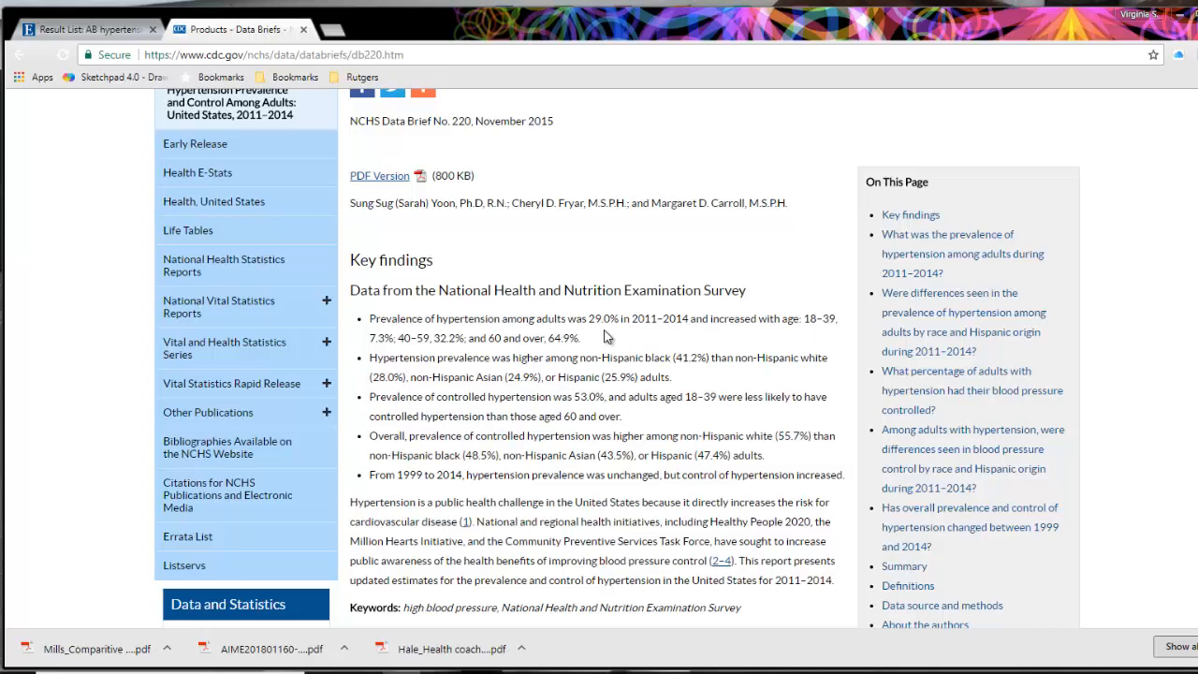
{"action": "scroll", "coordinate": [641, 321], "scroll_direction": "down", "scroll_amount": 2}
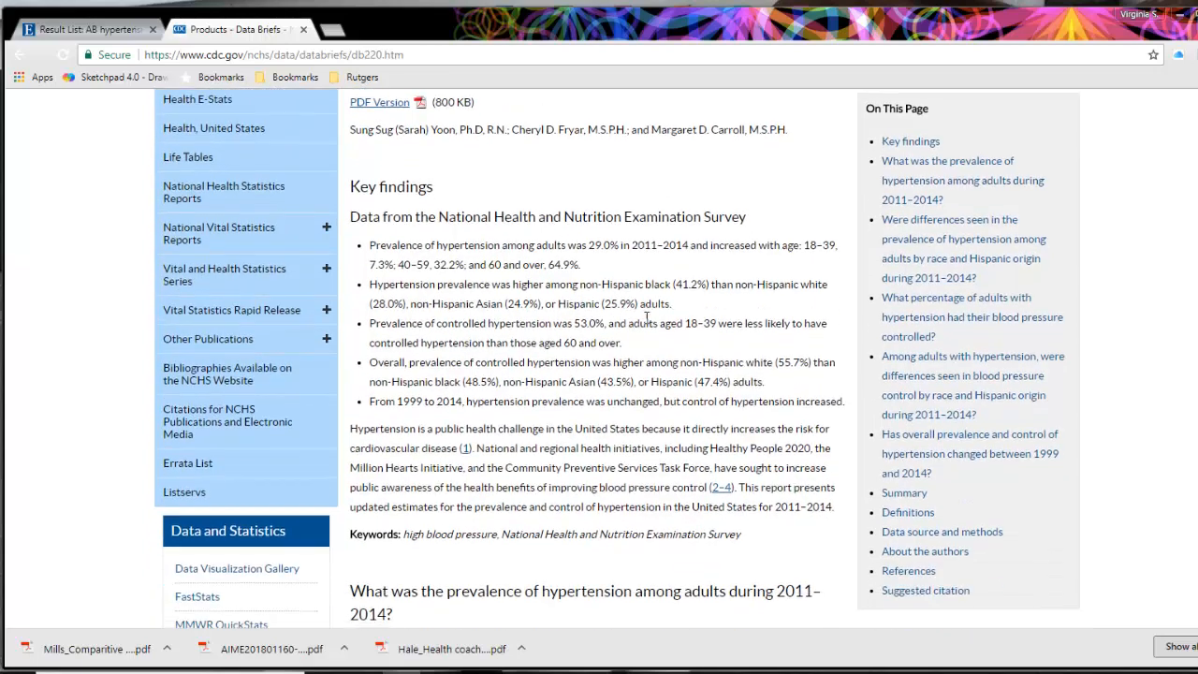
{"action": "scroll", "coordinate": [645, 318], "scroll_direction": "down", "scroll_amount": 3}
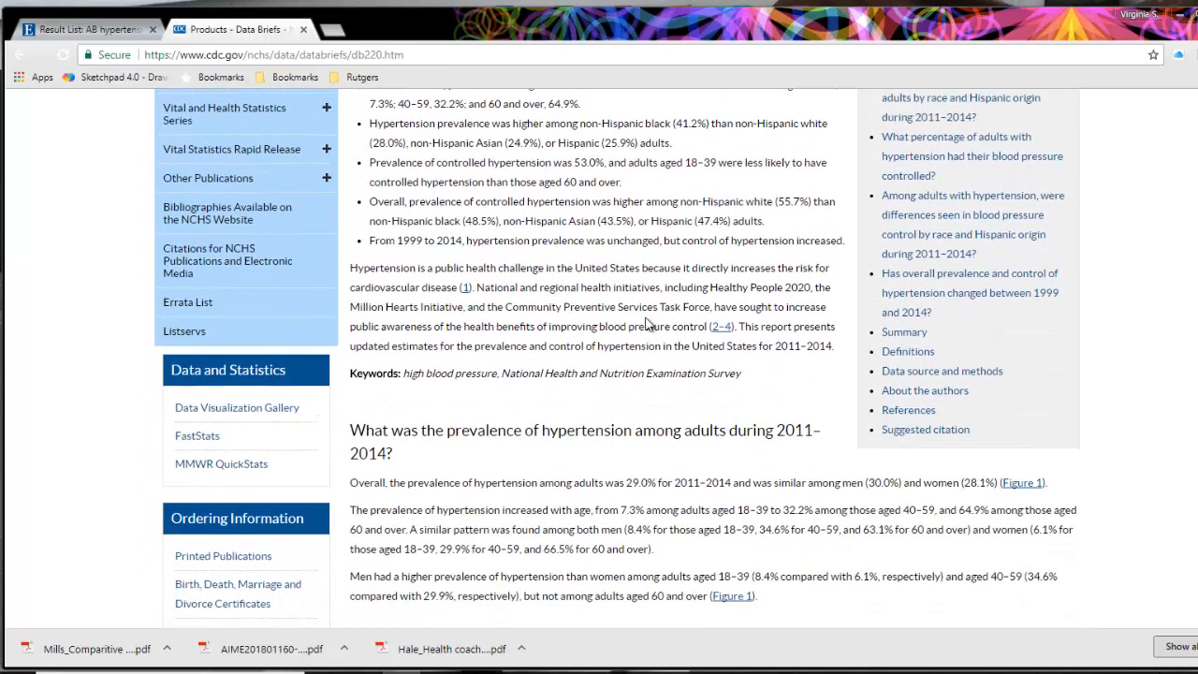
{"action": "scroll", "coordinate": [645, 322], "scroll_direction": "down", "scroll_amount": 9}
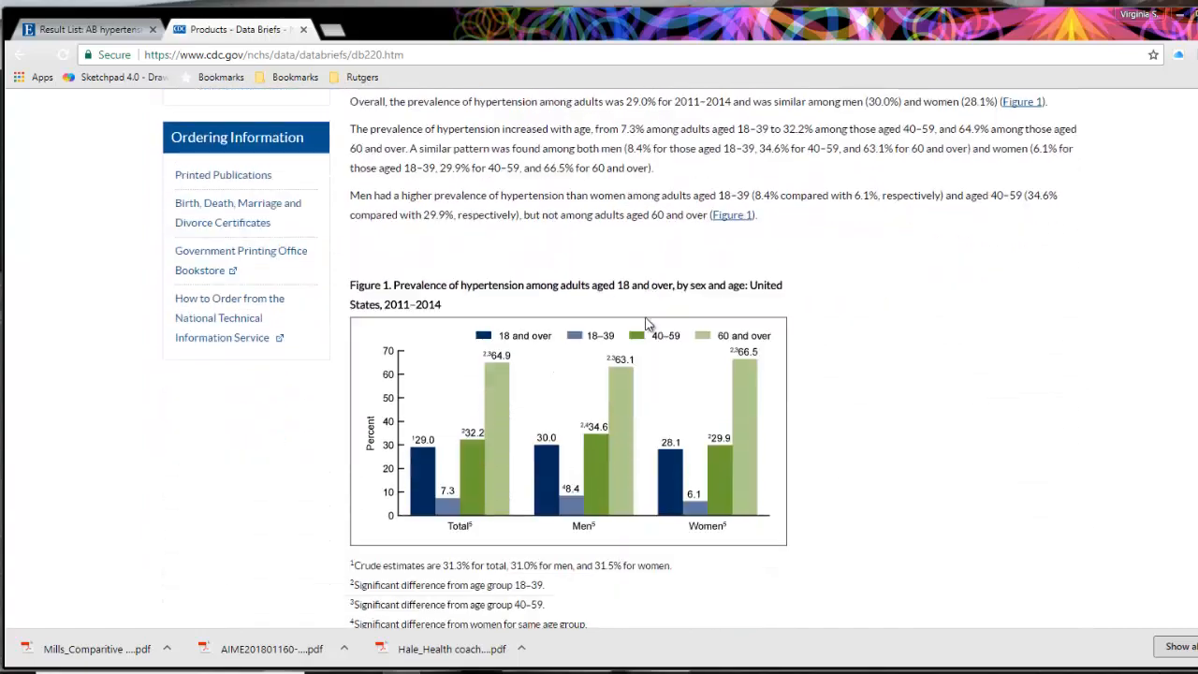
{"action": "scroll", "coordinate": [646, 318], "scroll_direction": "down", "scroll_amount": 13}
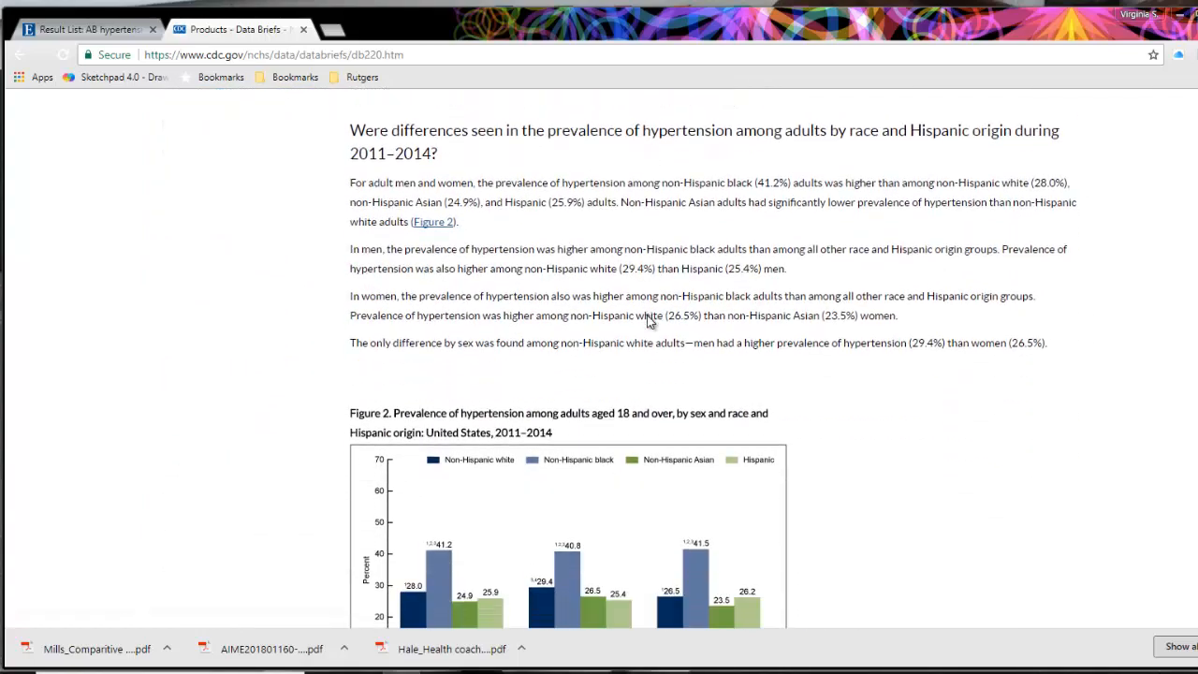
{"action": "scroll", "coordinate": [648, 314], "scroll_direction": "down", "scroll_amount": 10}
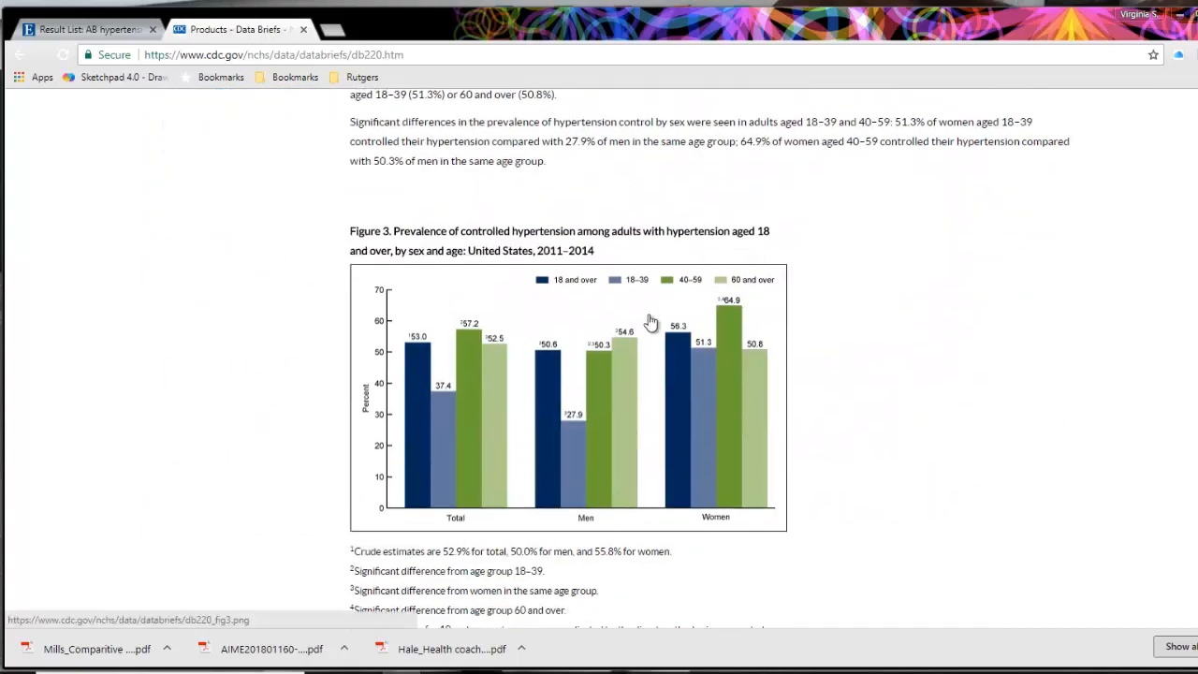
{"action": "scroll", "coordinate": [648, 314], "scroll_direction": "down", "scroll_amount": 12}
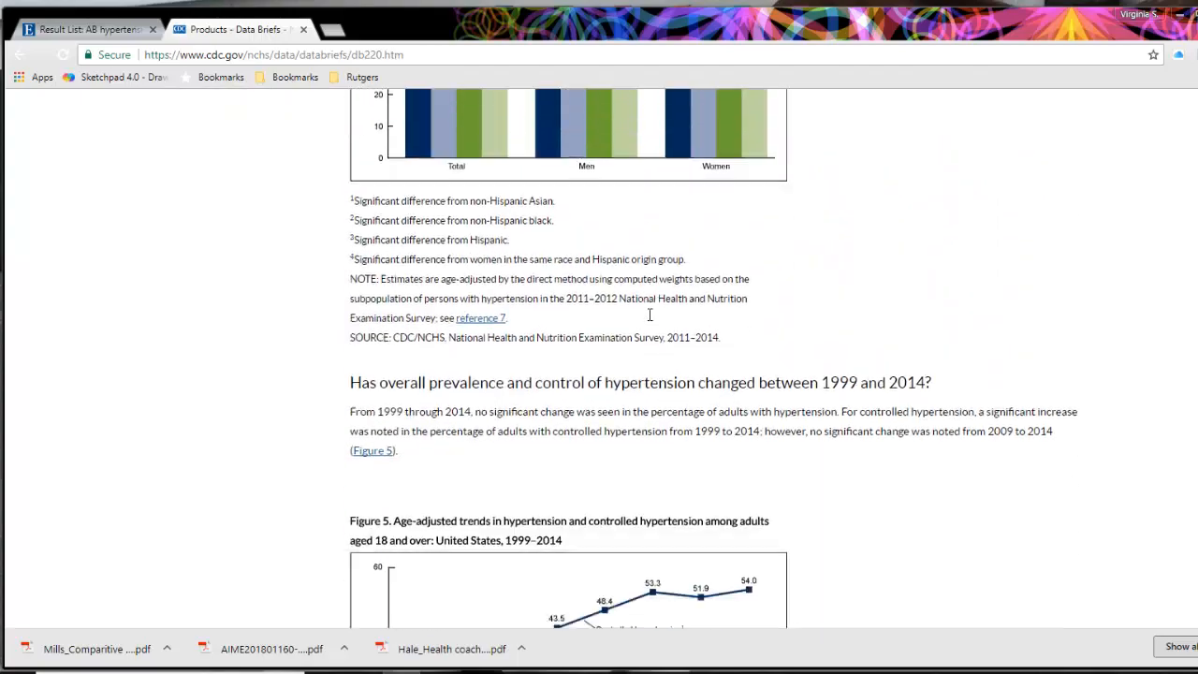
{"action": "scroll", "coordinate": [652, 318], "scroll_direction": "down", "scroll_amount": 10}
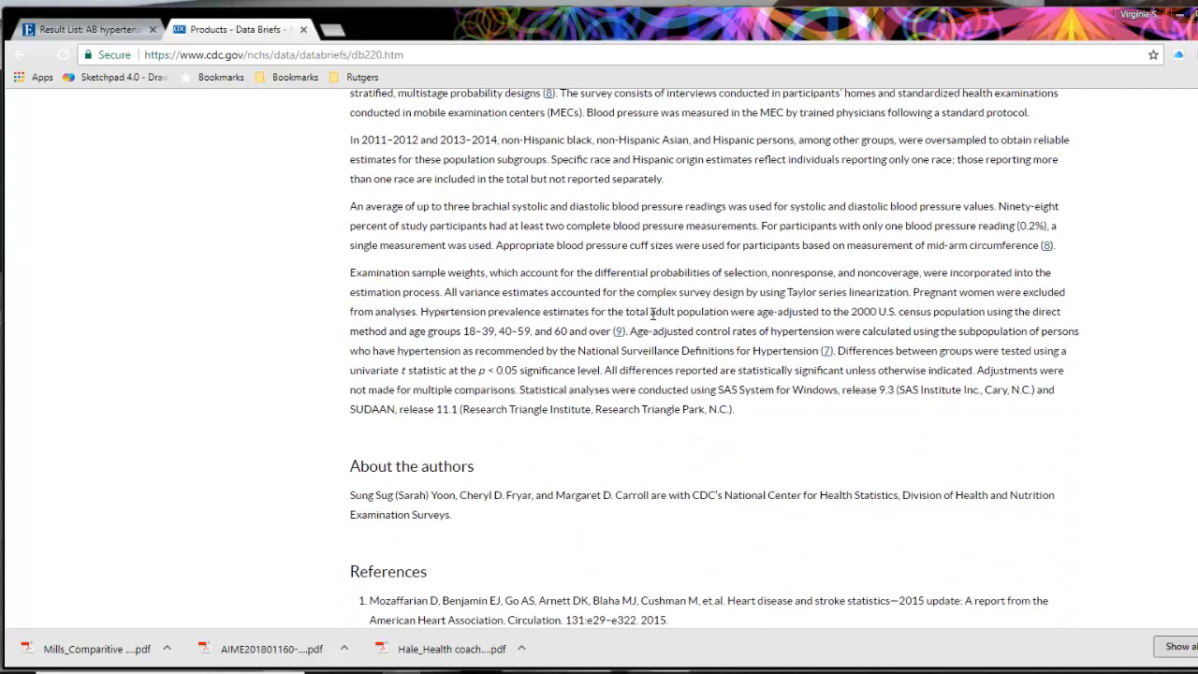
{"action": "scroll", "coordinate": [653, 314], "scroll_direction": "down", "scroll_amount": 6}
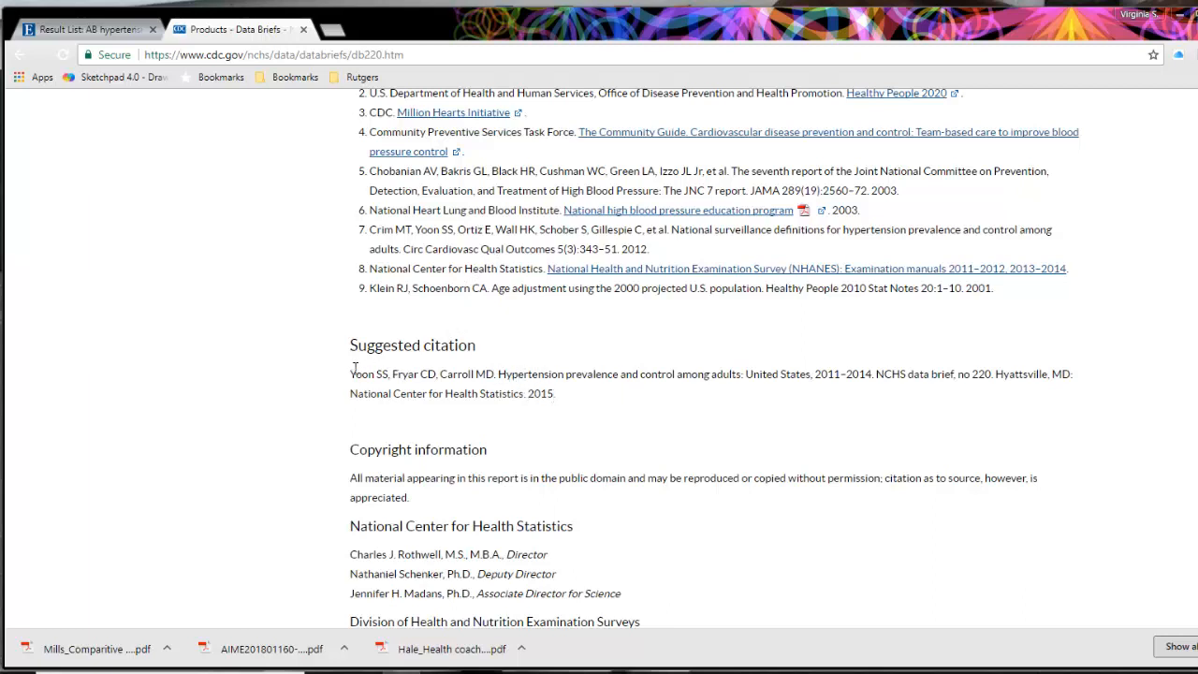
{"action": "left_click_drag", "start_coordinate": [352, 374], "coordinate": [575, 404]}
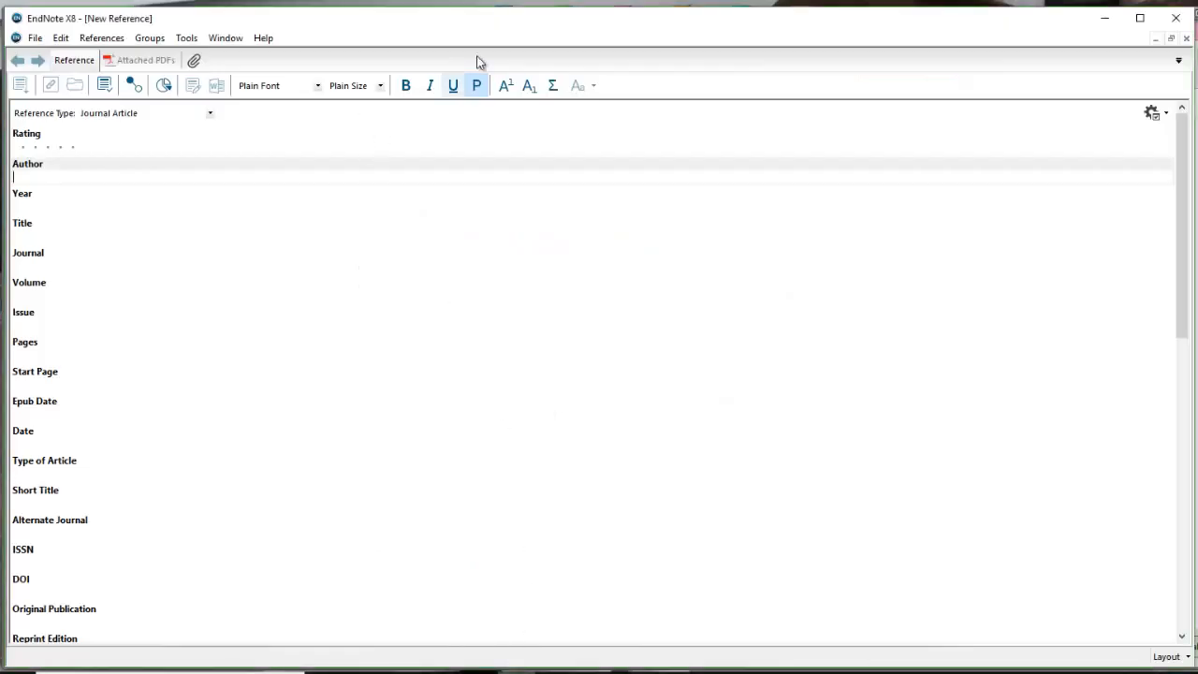
Switch to EndNote and resize the New Reference window so the CDC page's suggested citation stays readable above it.
{"action": "left_click_drag", "start_coordinate": [515, 6], "coordinate": [556, 409]}
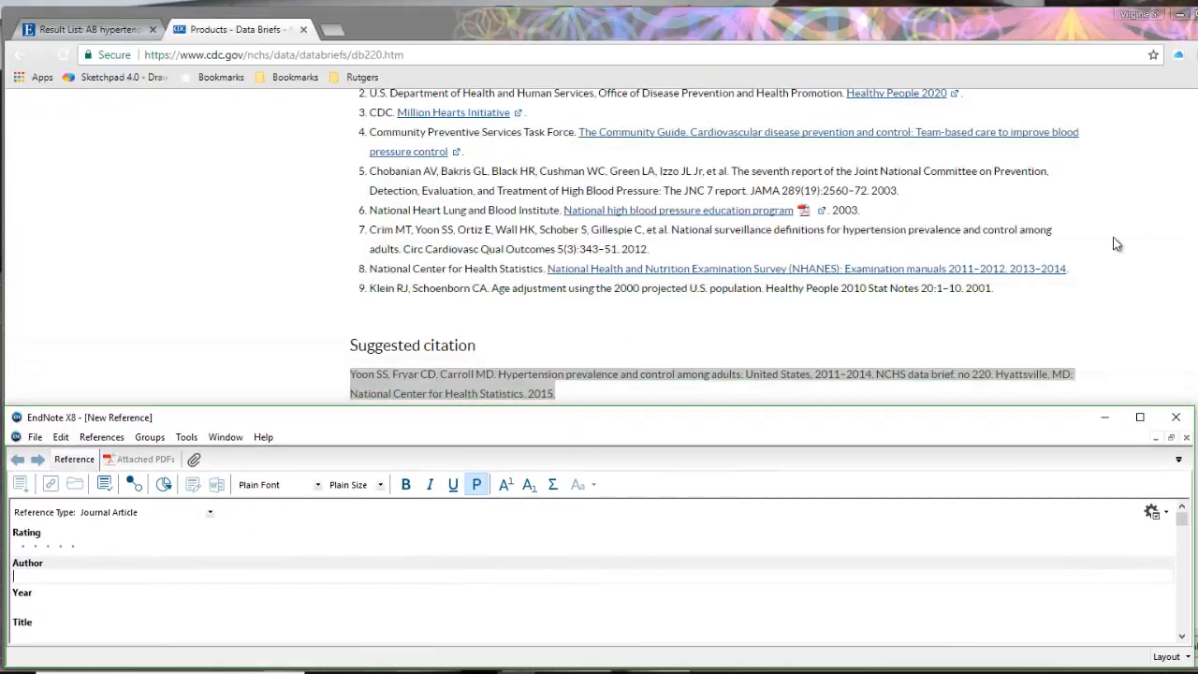
{"action": "left_click", "coordinate": [1169, 270]}
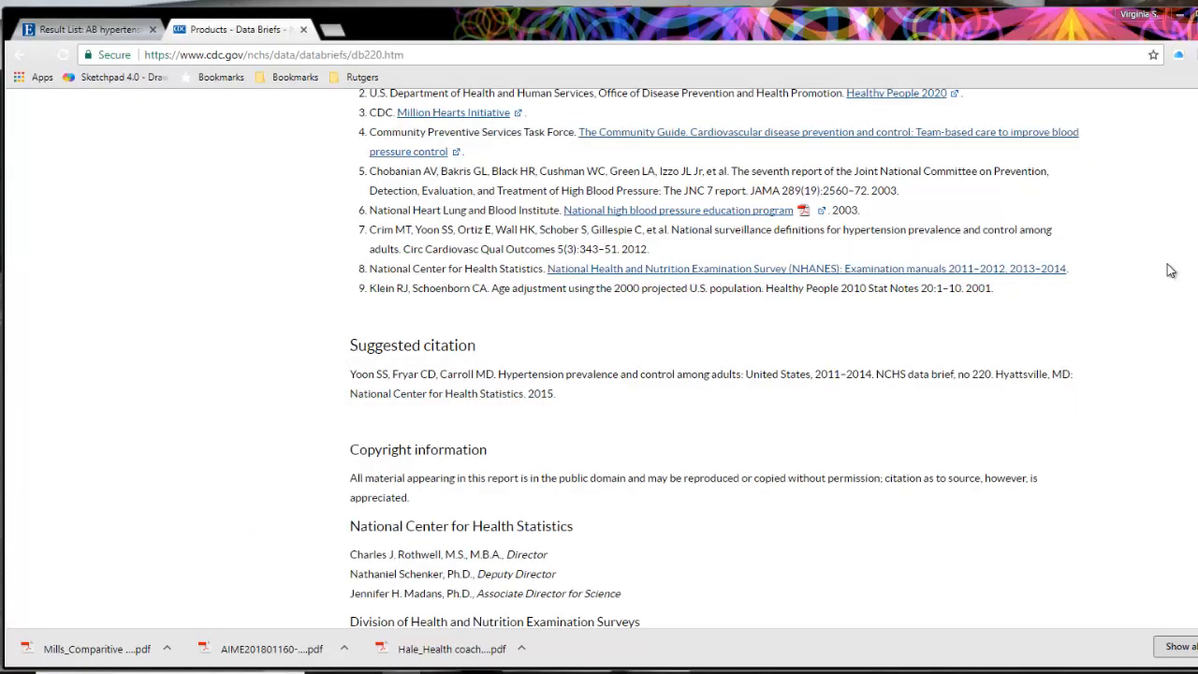
{"action": "scroll", "coordinate": [1169, 271], "scroll_direction": "down", "scroll_amount": 1}
{"action": "scroll", "coordinate": [1169, 271], "scroll_direction": "down", "scroll_amount": 1}
{"action": "scroll", "coordinate": [1170, 271], "scroll_direction": "down", "scroll_amount": 1}
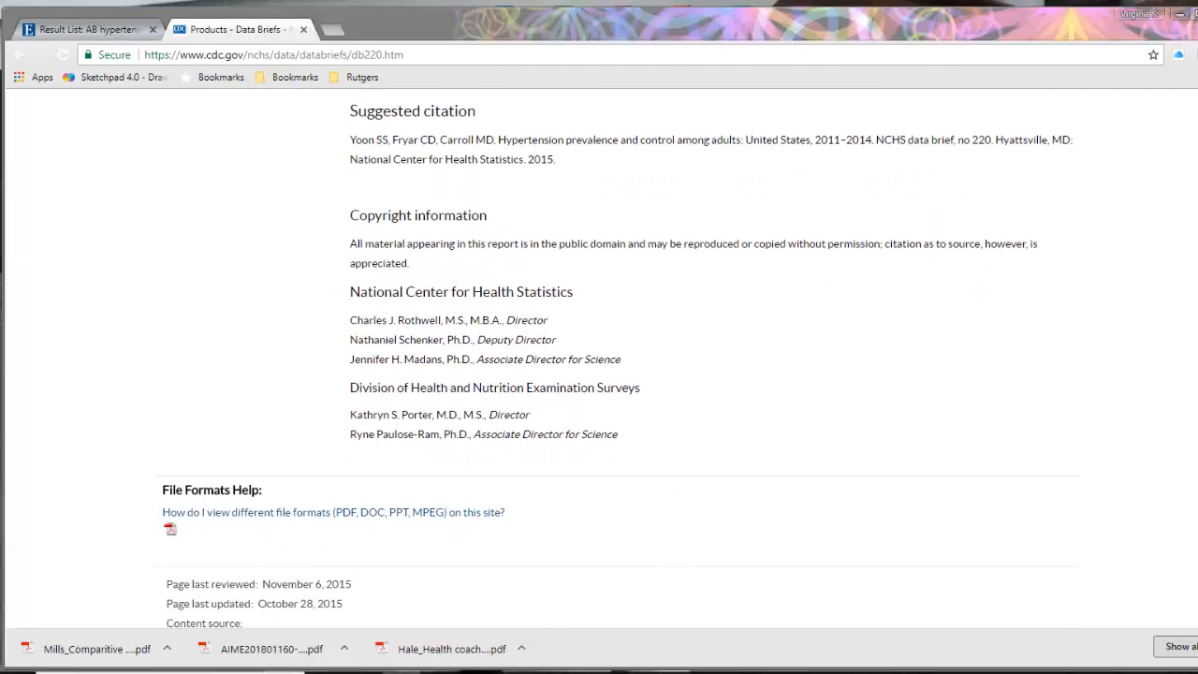
{"action": "left_click", "coordinate": [516, 671]}
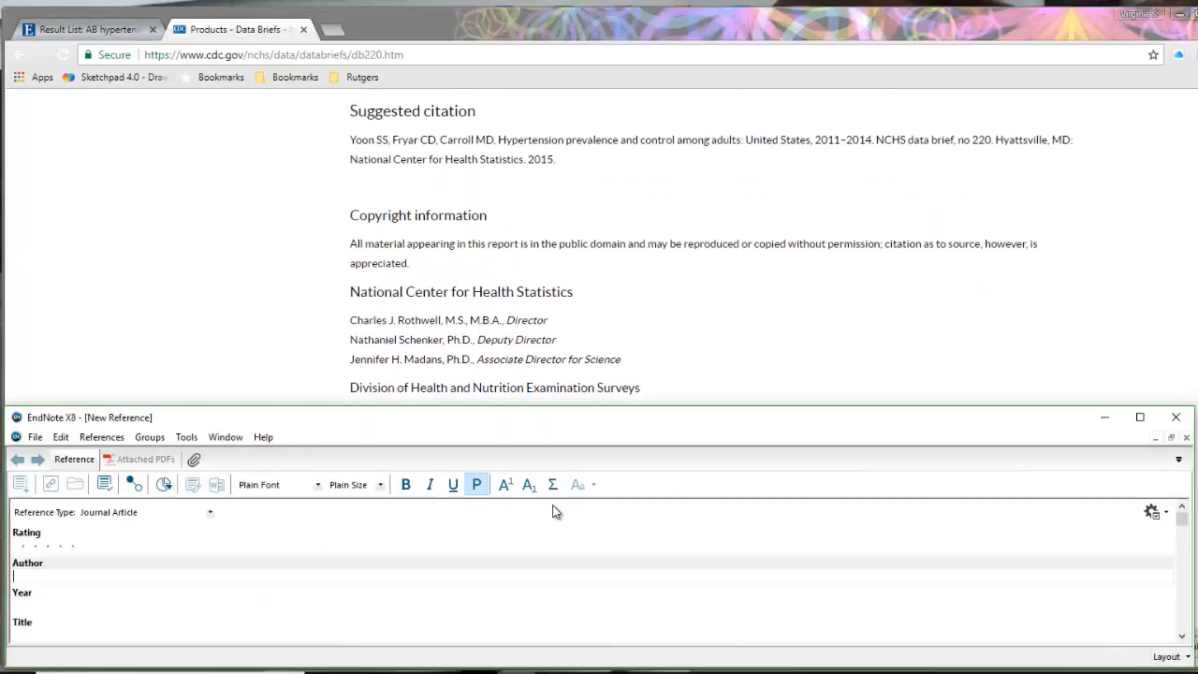
{"action": "left_click_drag", "start_coordinate": [420, 406], "coordinate": [545, 214]}
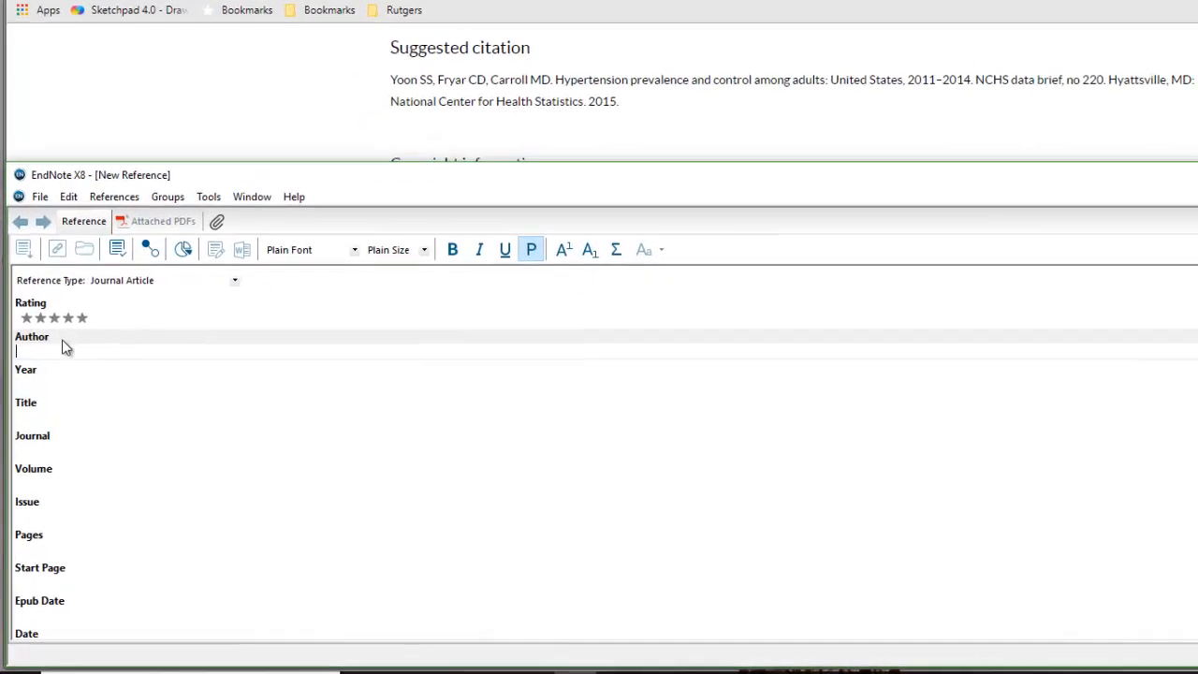
Change the new reference's type to Report.
{"action": "left_click", "coordinate": [57, 374]}
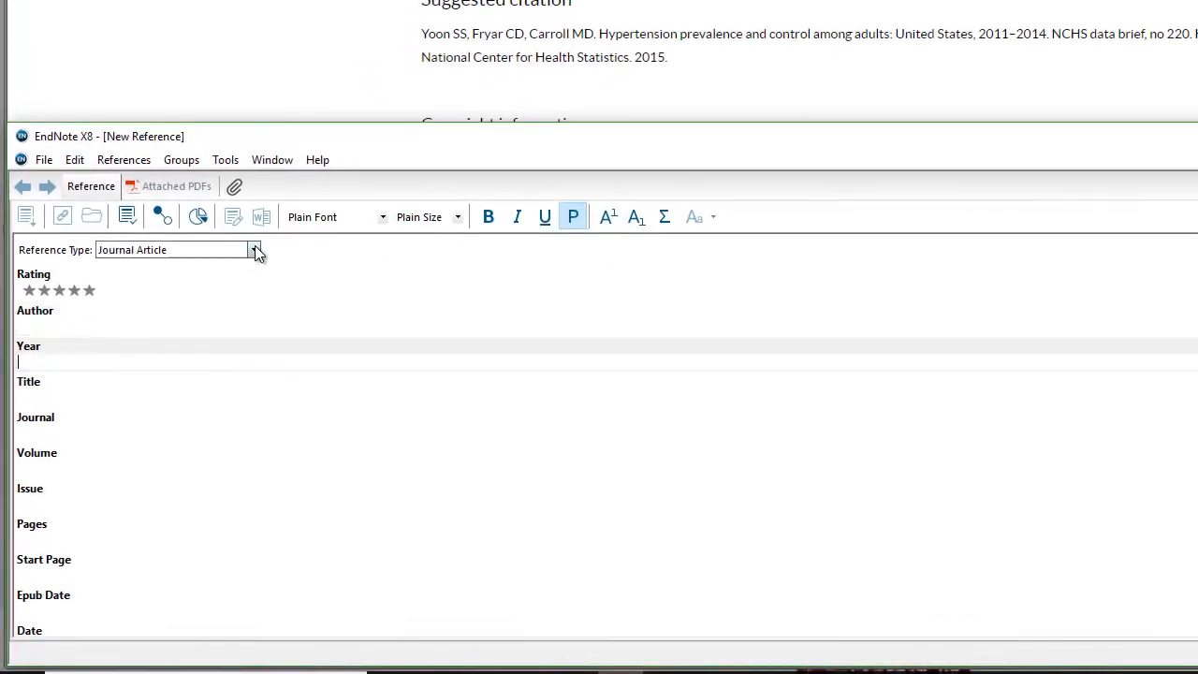
{"action": "left_click", "coordinate": [254, 249]}
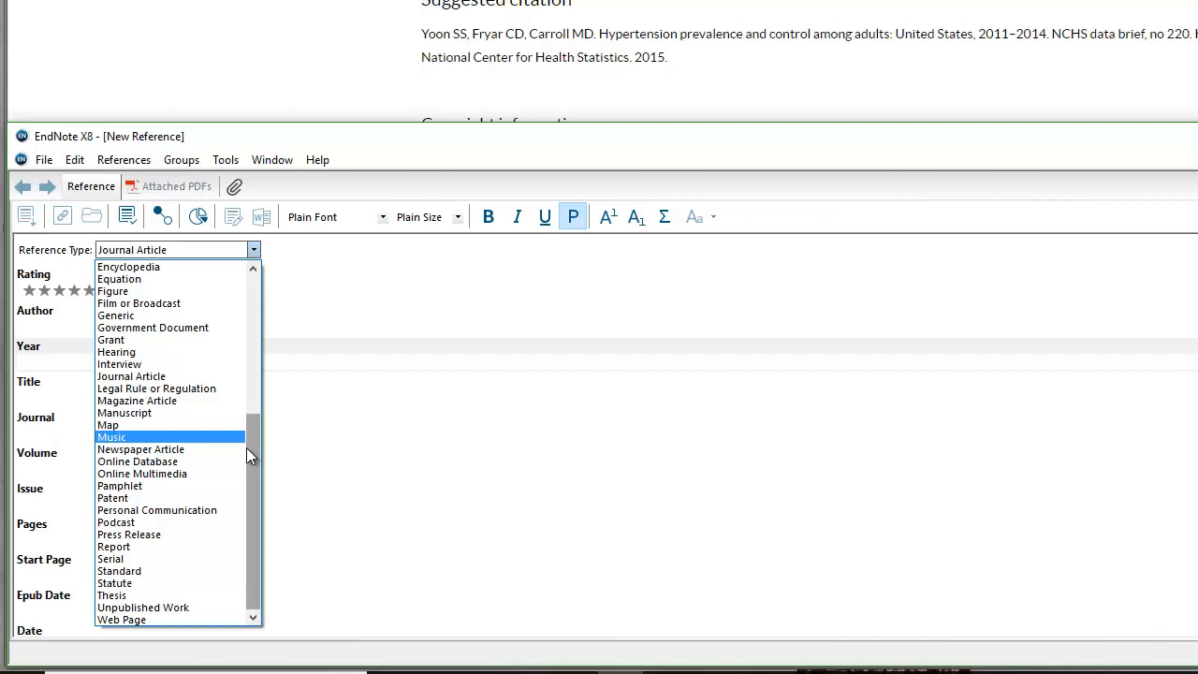
{"action": "left_click", "coordinate": [186, 546]}
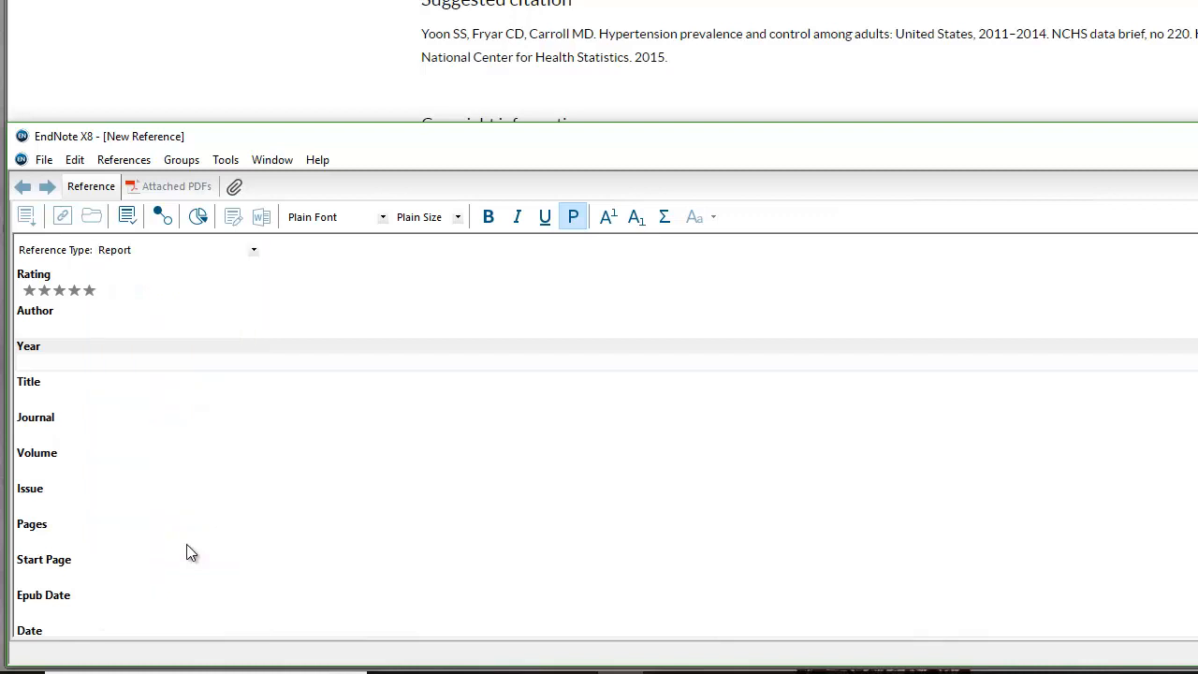
Enter the three authors from the suggested citation in the Author field, one per line as surname, comma, initials.
{"action": "left_click", "coordinate": [137, 322]}
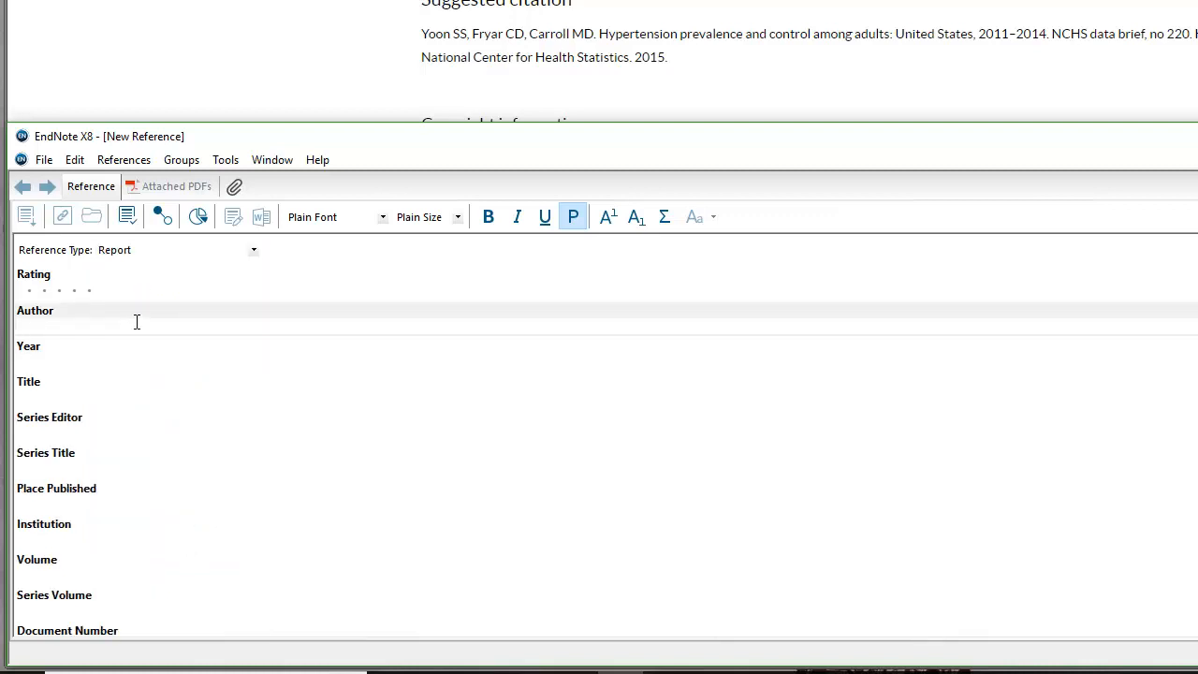
{"action": "type", "text": "Yoon, SS"}
{"action": "key", "text": "Return"}
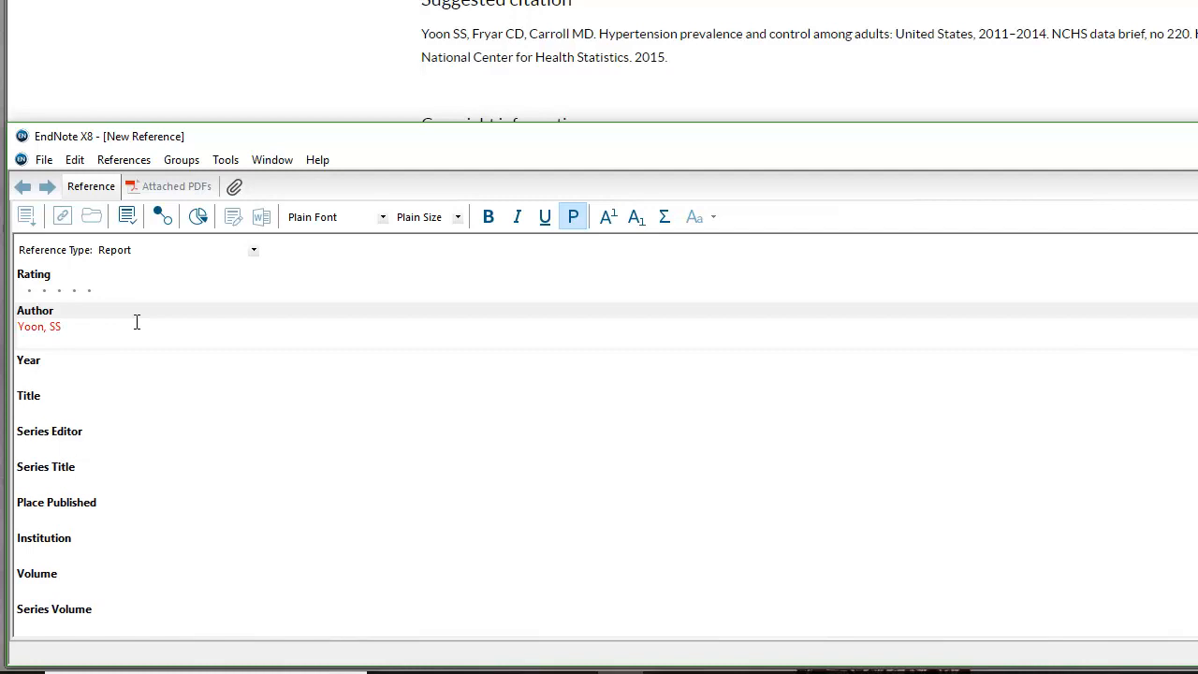
{"action": "type", "text": "Fyrar, CD"}
{"action": "key", "text": "Return"}
{"action": "type", "text": "Carroll"}
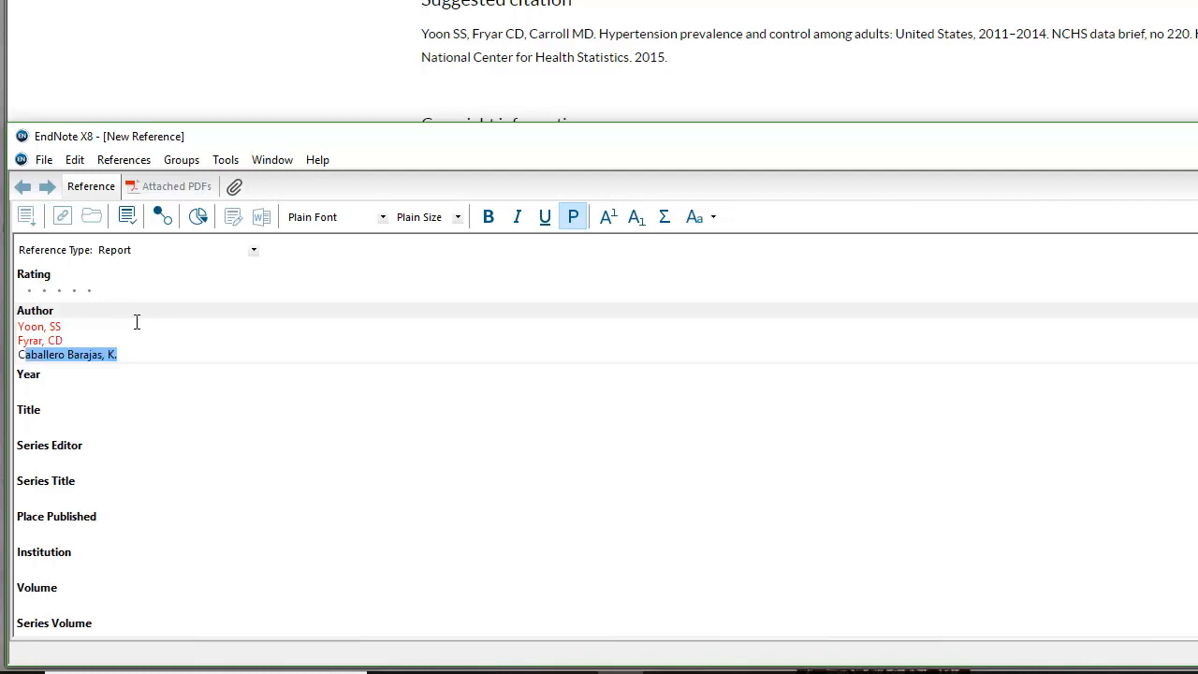
{"action": "type", "text": ", MD"}
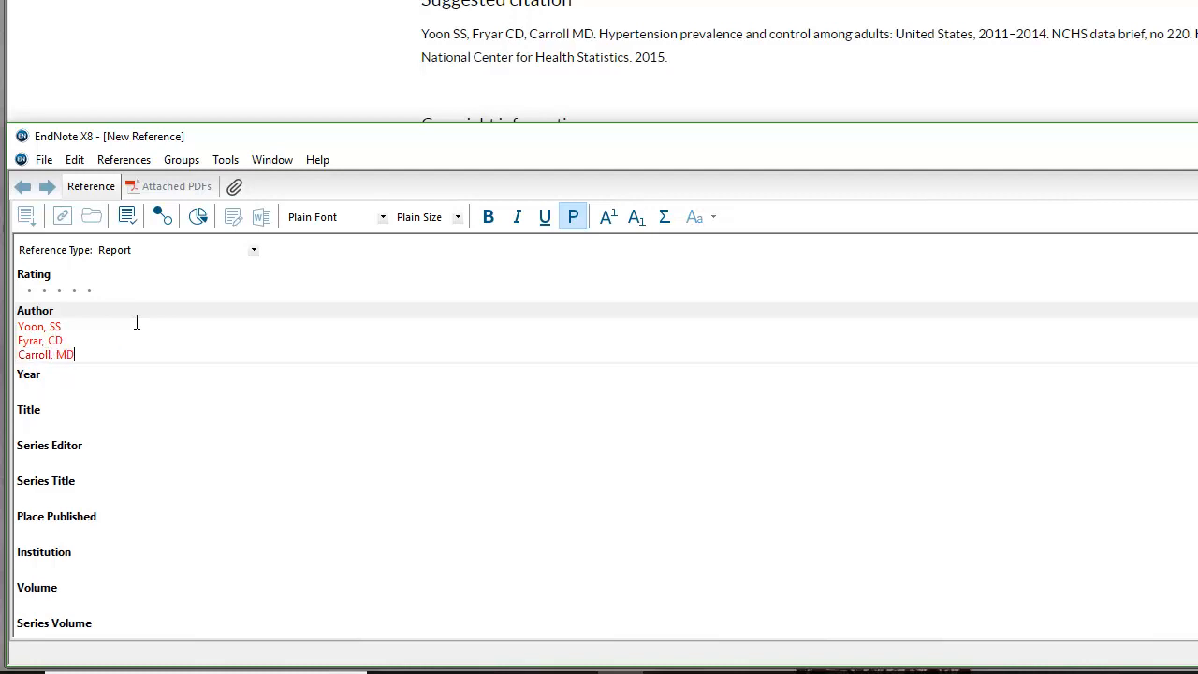
Set the reference's year to 2015.
{"action": "key", "text": "Tab"}
{"action": "type", "text": "201"}
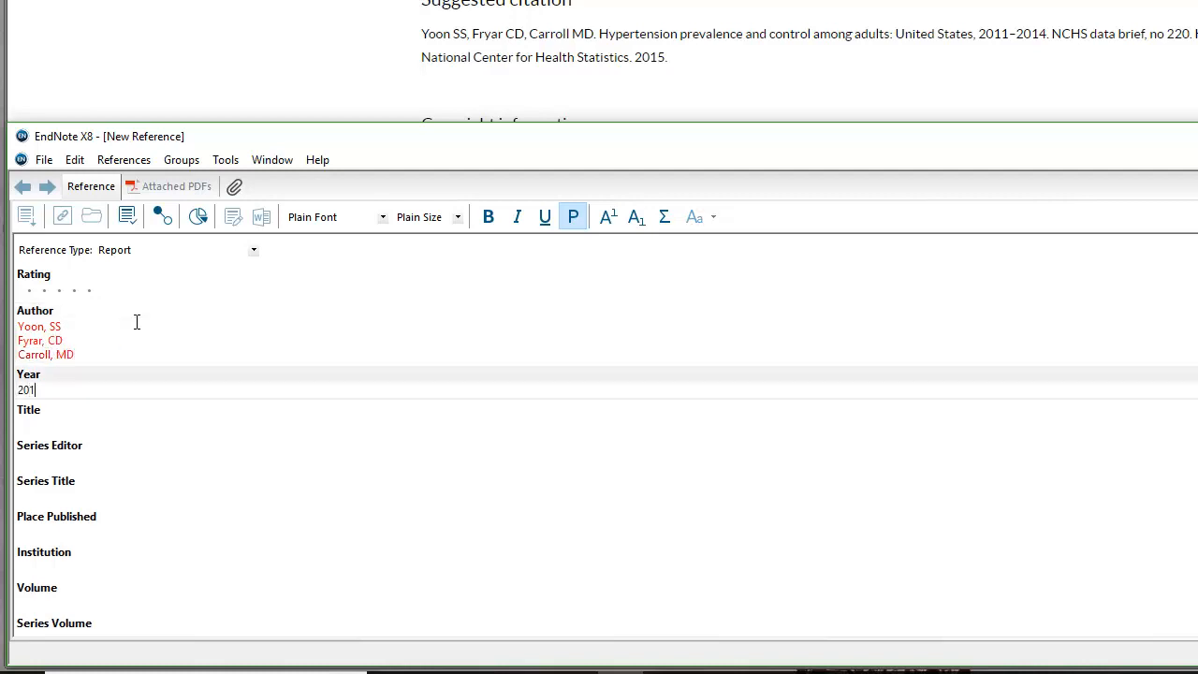
{"action": "type", "text": "5"}
Copy "Hypertension prevalence and control among adults: United States, 2011–2014" from the suggested citation in Chrome into the EndNote reference's Title field.
{"action": "key", "text": "Tab"}
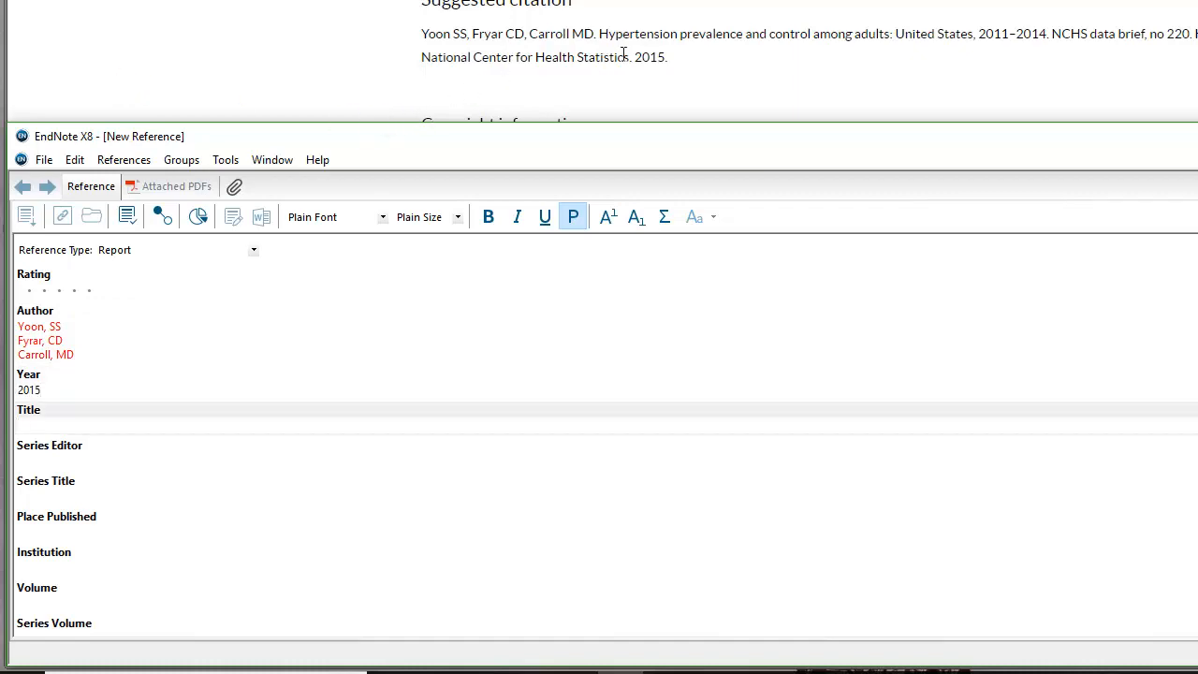
{"action": "left_click", "coordinate": [598, 34]}
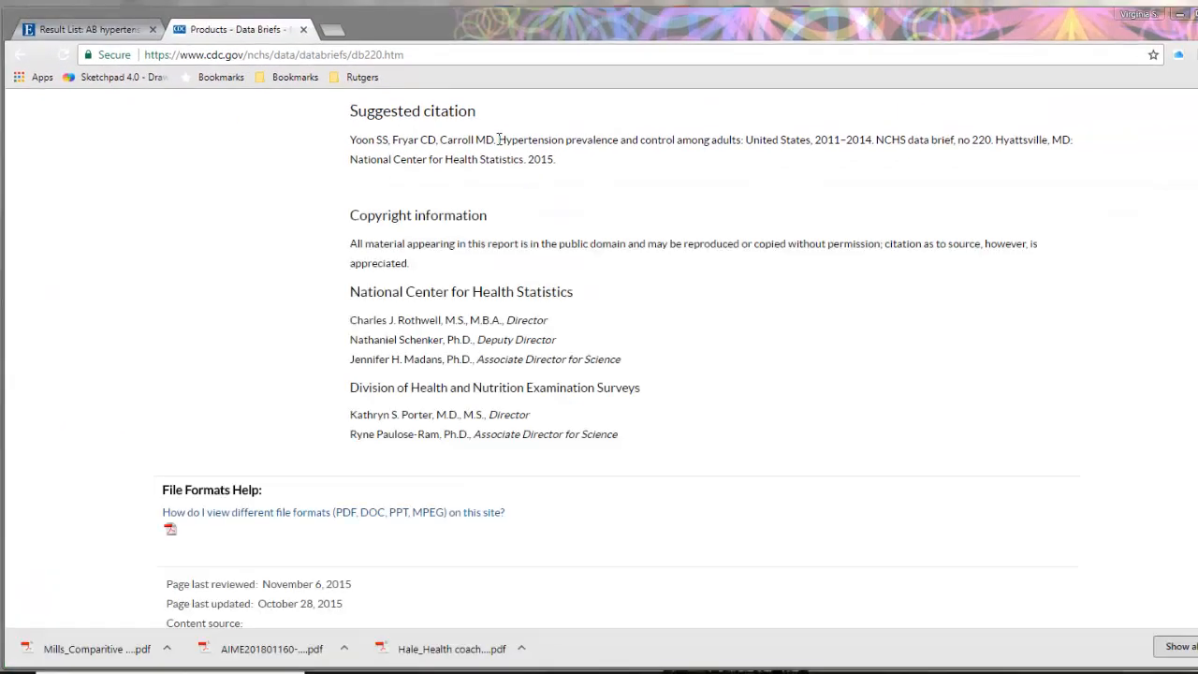
{"action": "left_click_drag", "start_coordinate": [499, 140], "coordinate": [876, 139]}
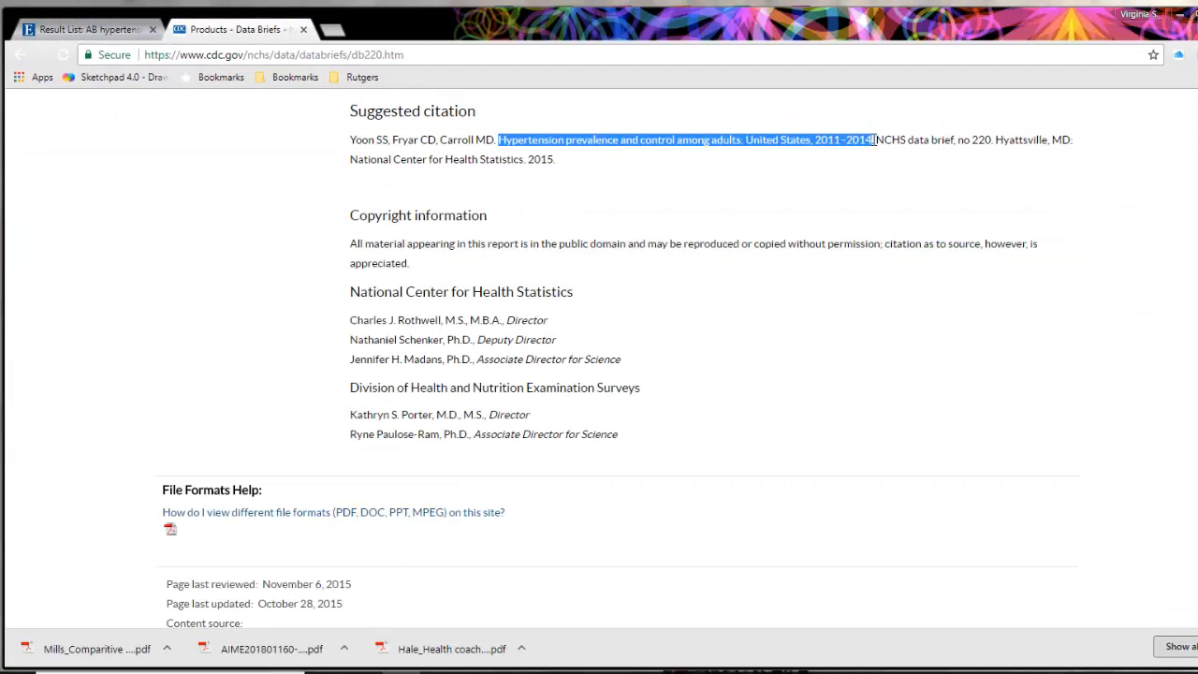
{"action": "right_click", "coordinate": [874, 140]}
{"action": "left_click", "coordinate": [880, 157]}
{"action": "left_click", "coordinate": [516, 673]}
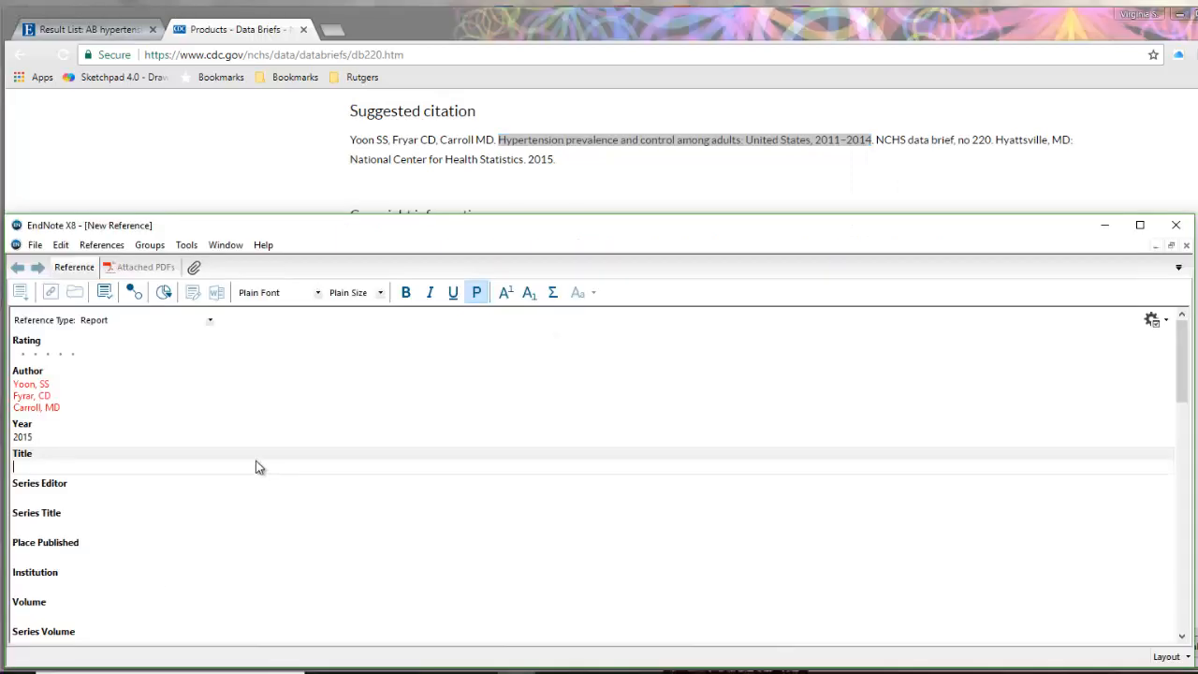
{"action": "right_click", "coordinate": [136, 465]}
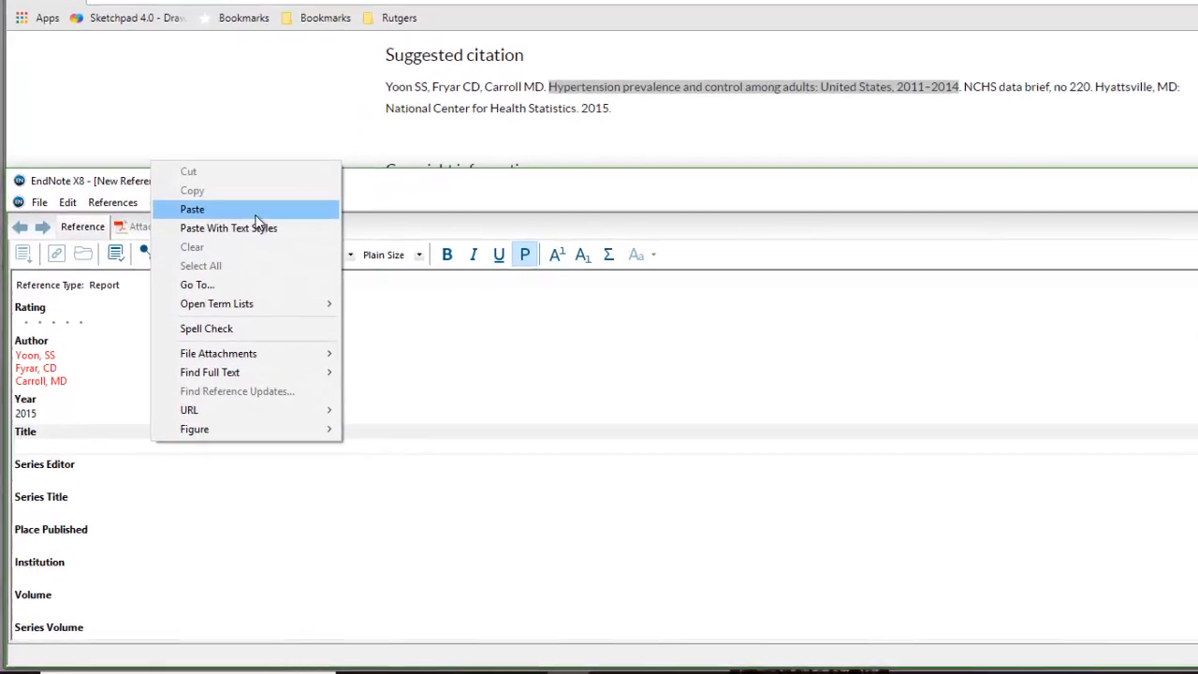
{"action": "left_click", "coordinate": [174, 251]}
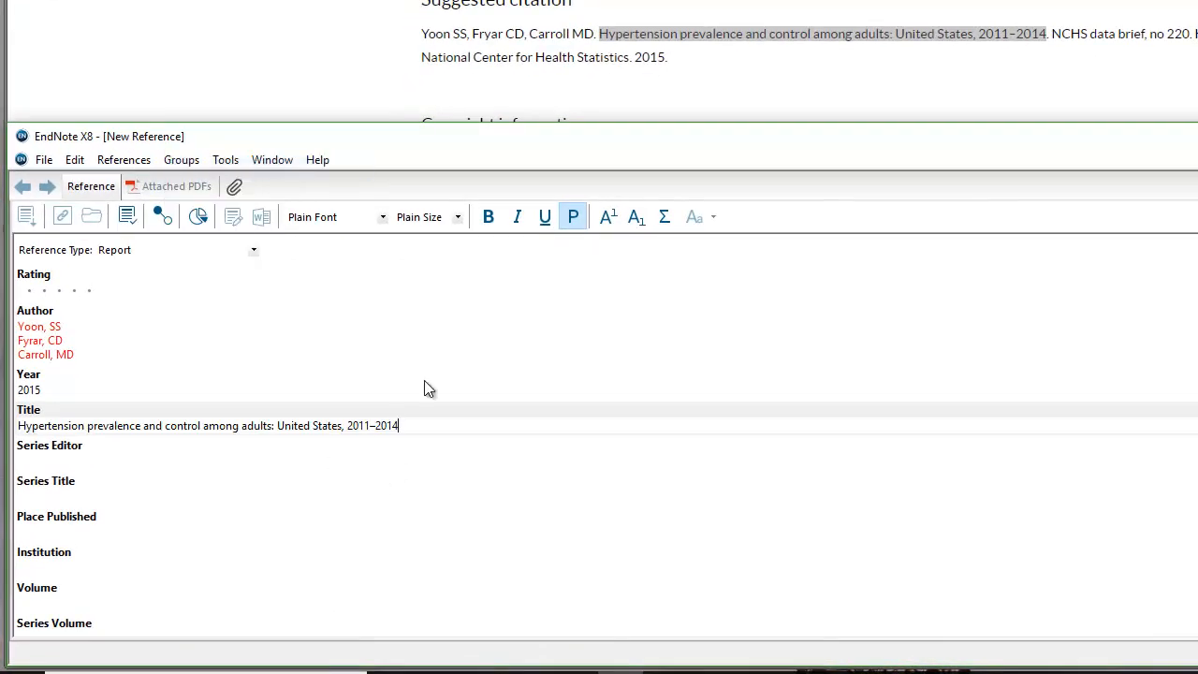
Set the place published to "Hyattsville, MD" and the document number to "NCHS data brief, no 220".
{"action": "left_click", "coordinate": [245, 532]}
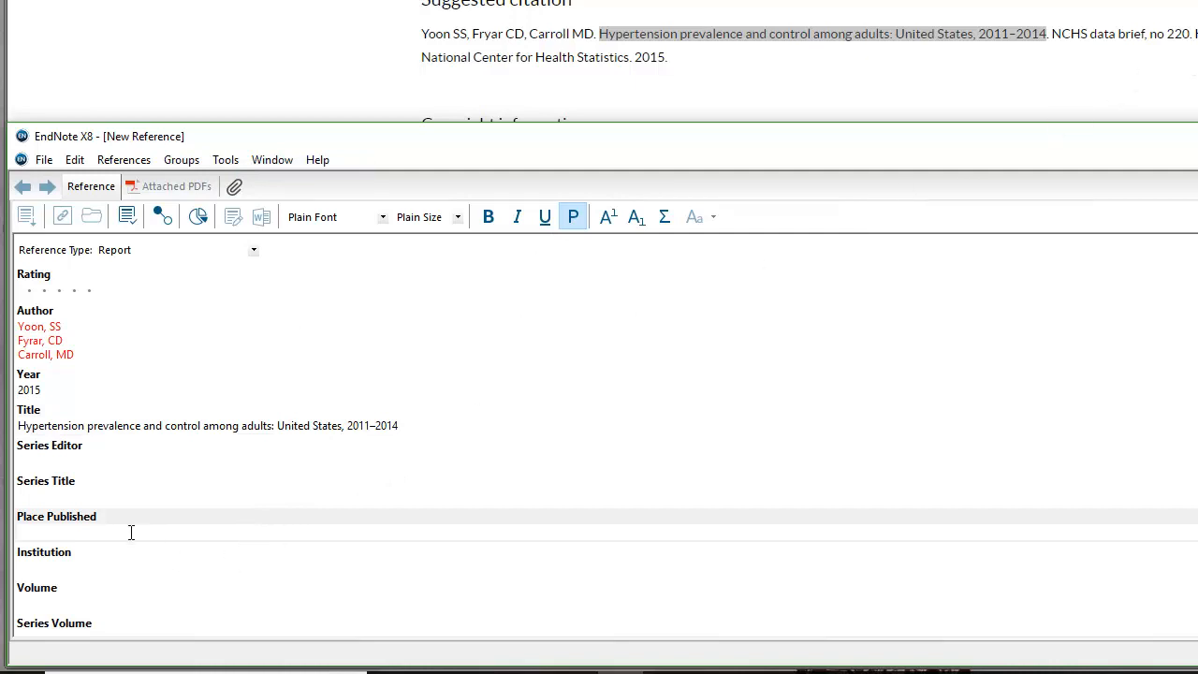
{"action": "type", "text": "Hyattsville, MD"}
{"action": "scroll", "coordinate": [334, 486], "scroll_direction": "down", "scroll_amount": 3}
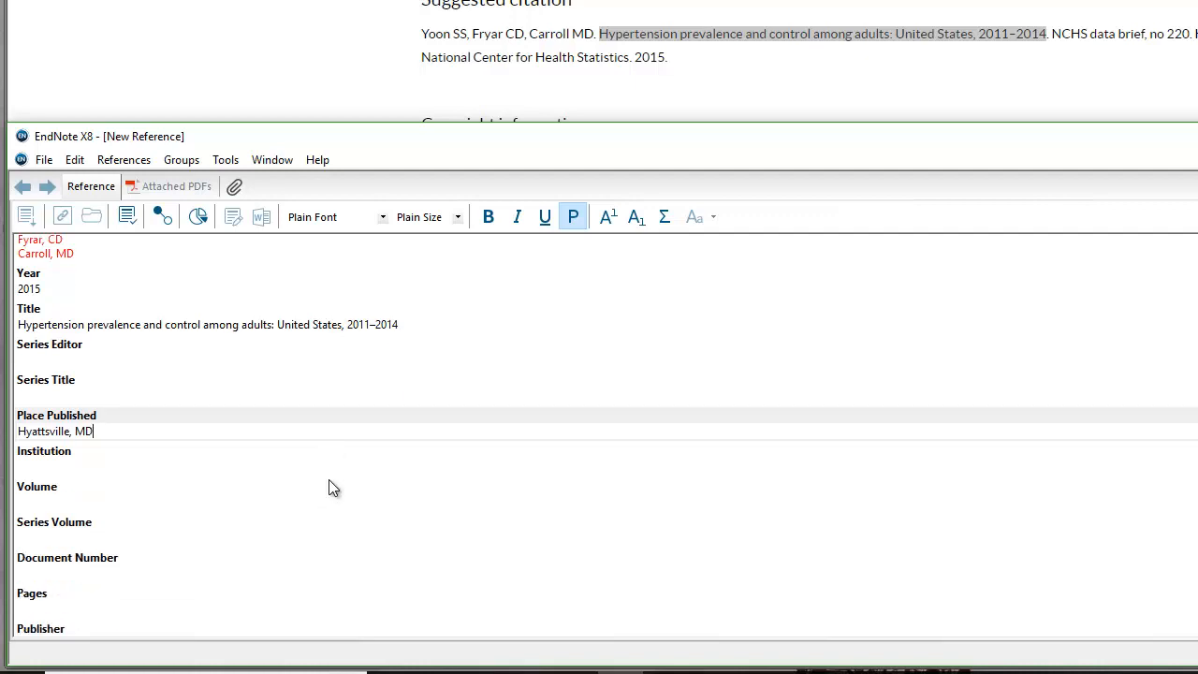
{"action": "left_click", "coordinate": [265, 572]}
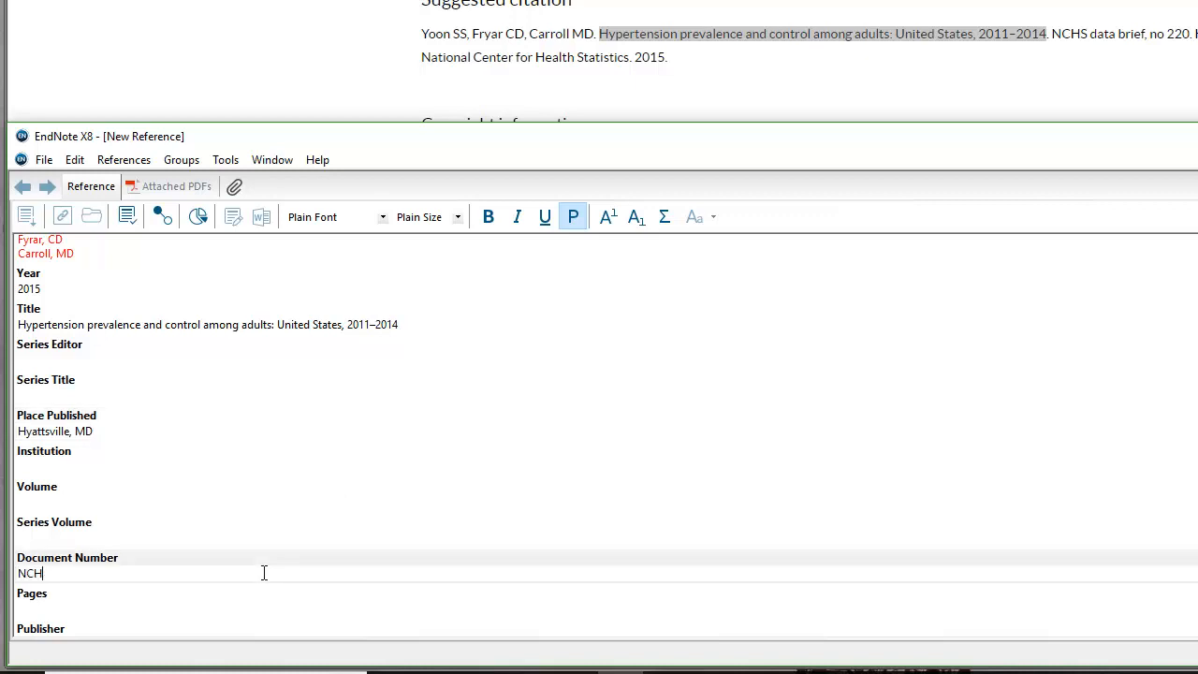
{"action": "type", "text": "NCHS data brief, no 220"}
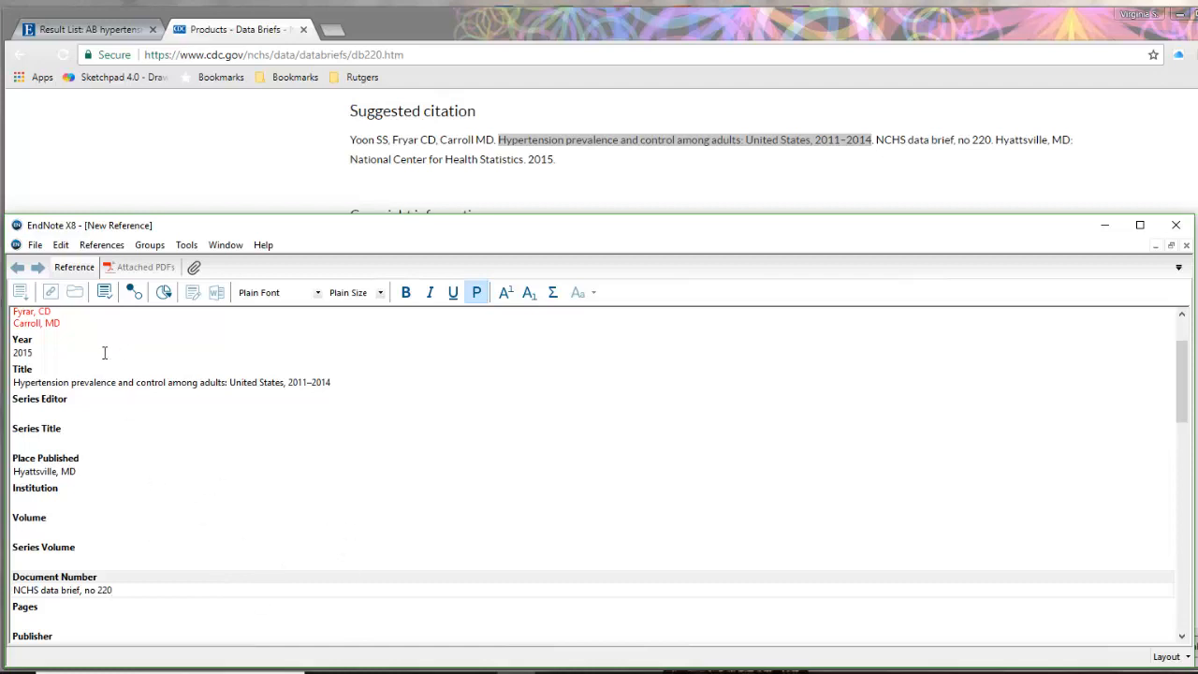
Fill both the Publisher and Institution fields of the reference with "National Center for Health Statistics".
{"action": "left_click", "coordinate": [77, 498]}
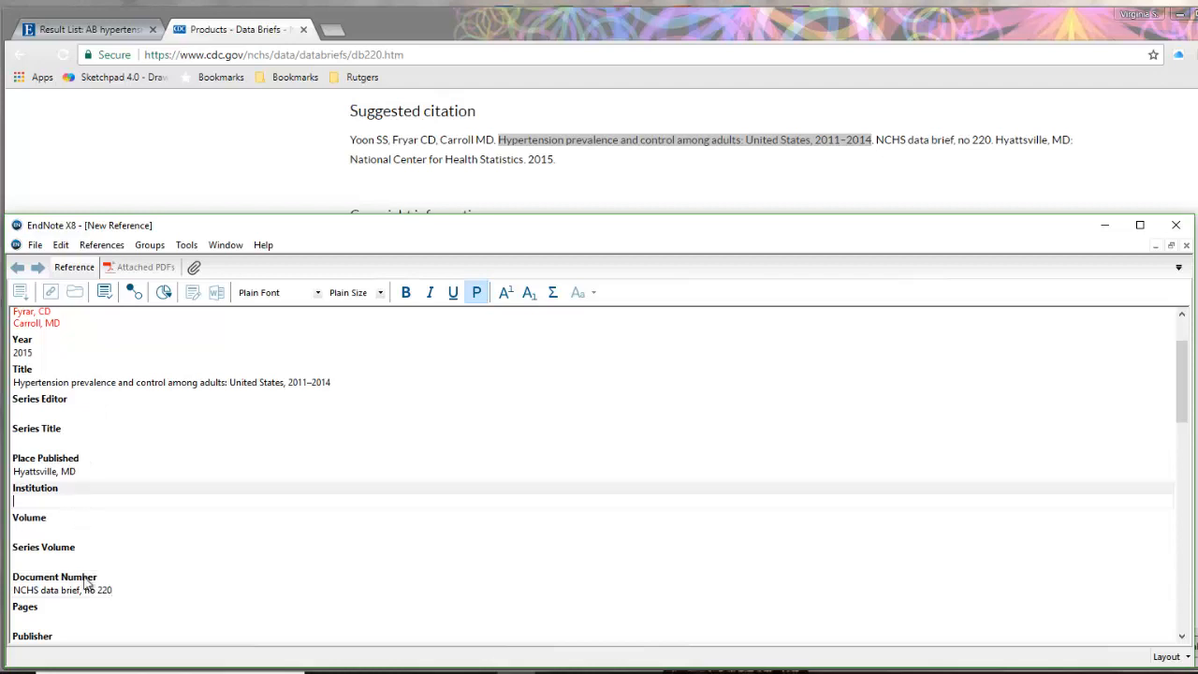
{"action": "scroll", "coordinate": [185, 501], "scroll_direction": "down", "scroll_amount": 1}
{"action": "left_click", "coordinate": [105, 620]}
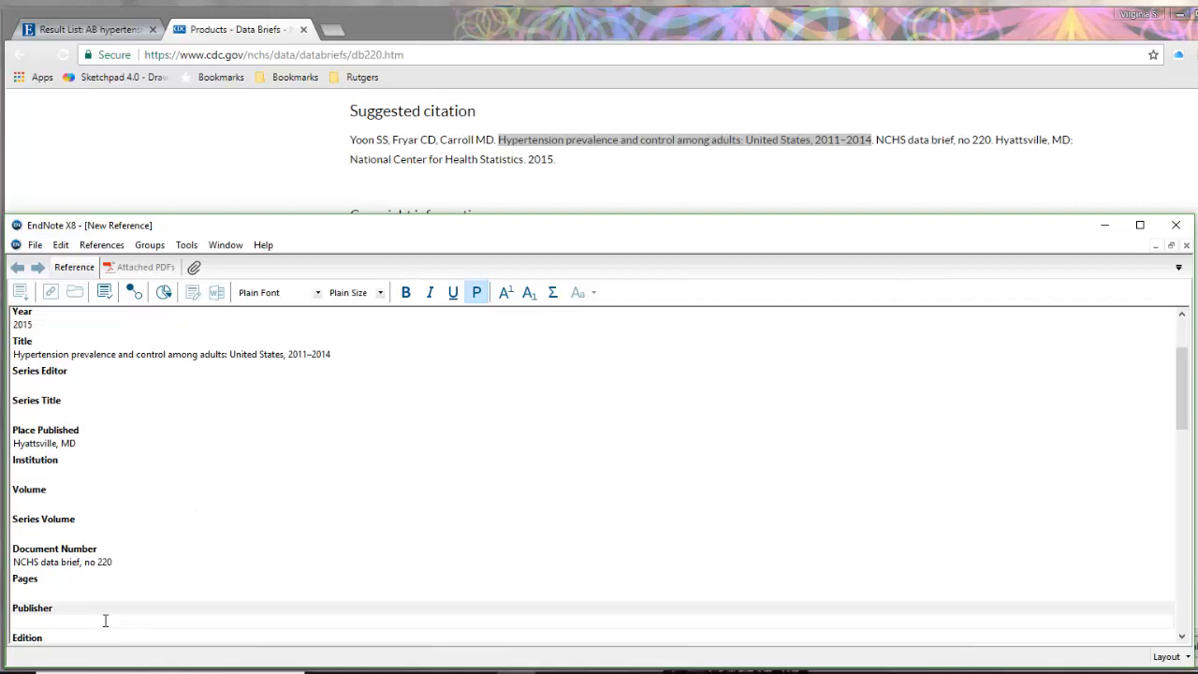
{"action": "type", "text": "National "}
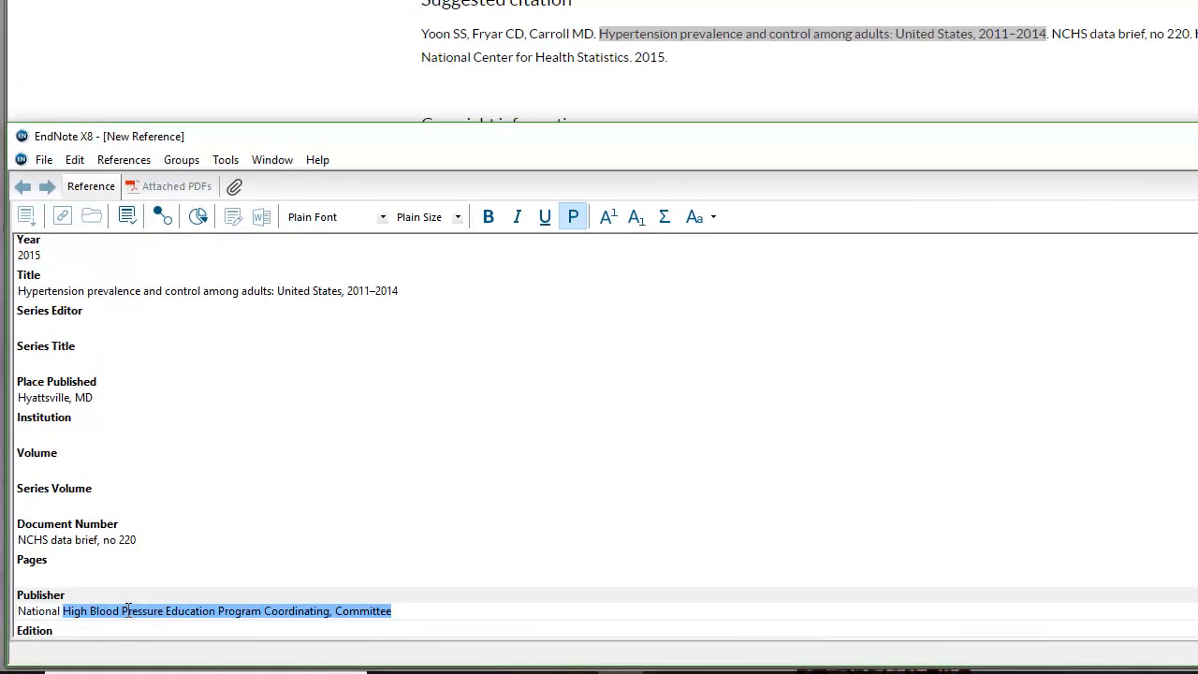
{"action": "type", "text": "Center for Health Statistics"}
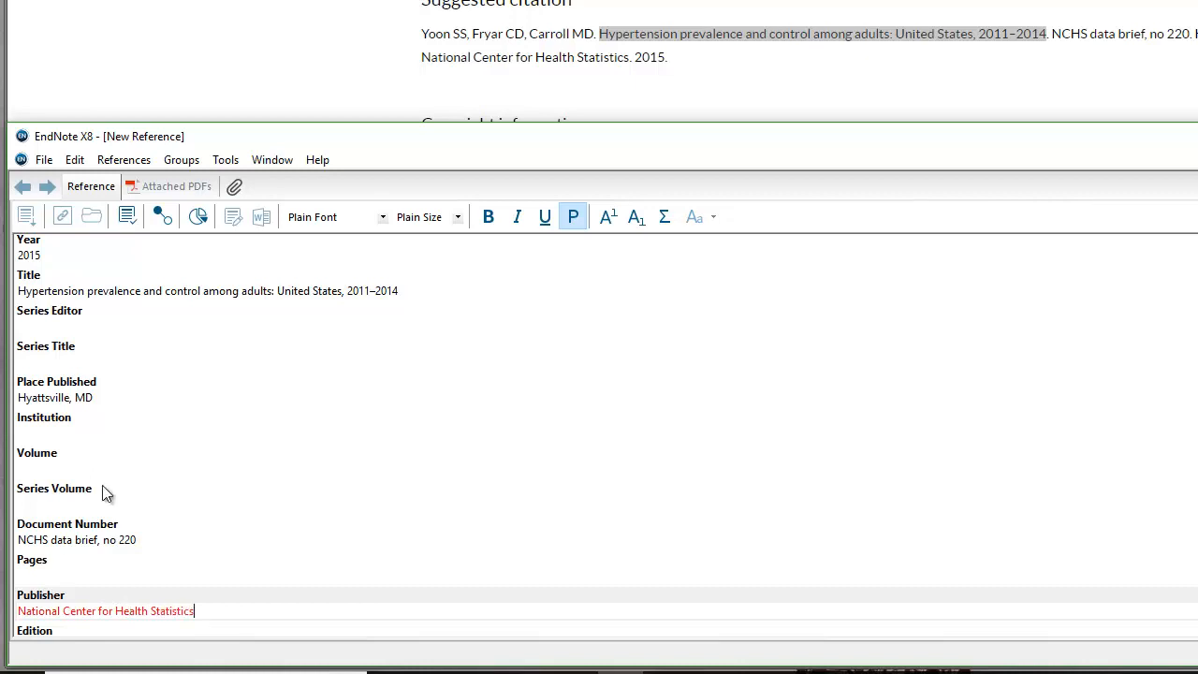
{"action": "left_click", "coordinate": [135, 430]}
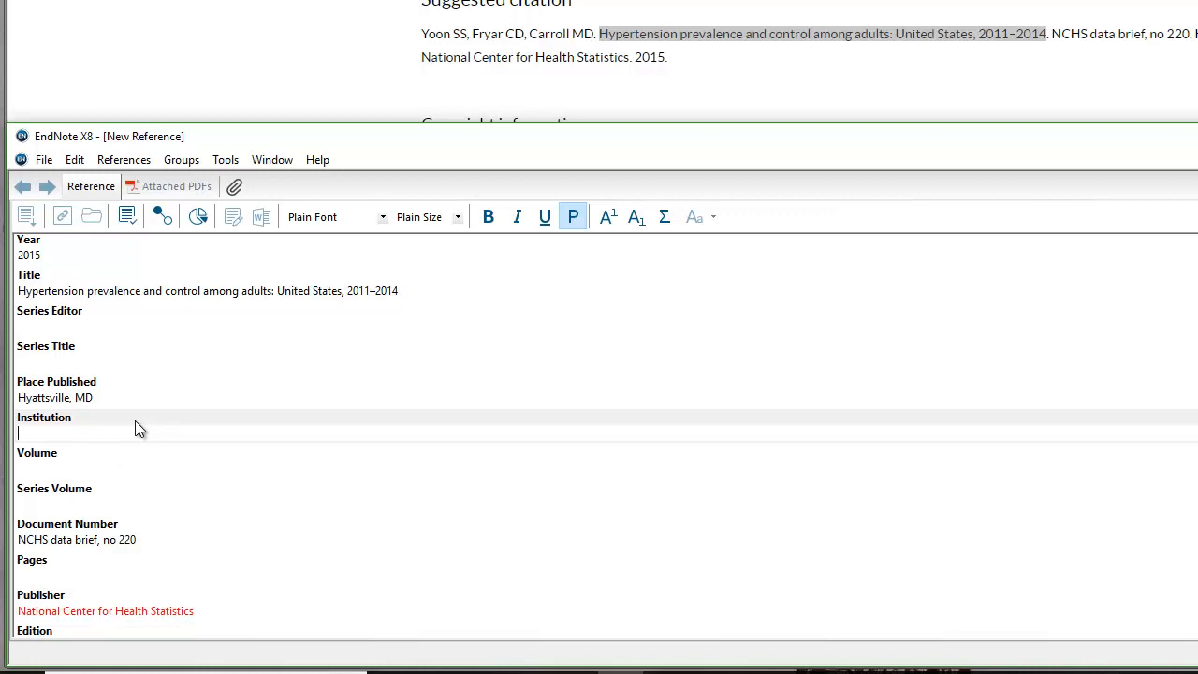
{"action": "type", "text": "National Center for Health Statistics"}
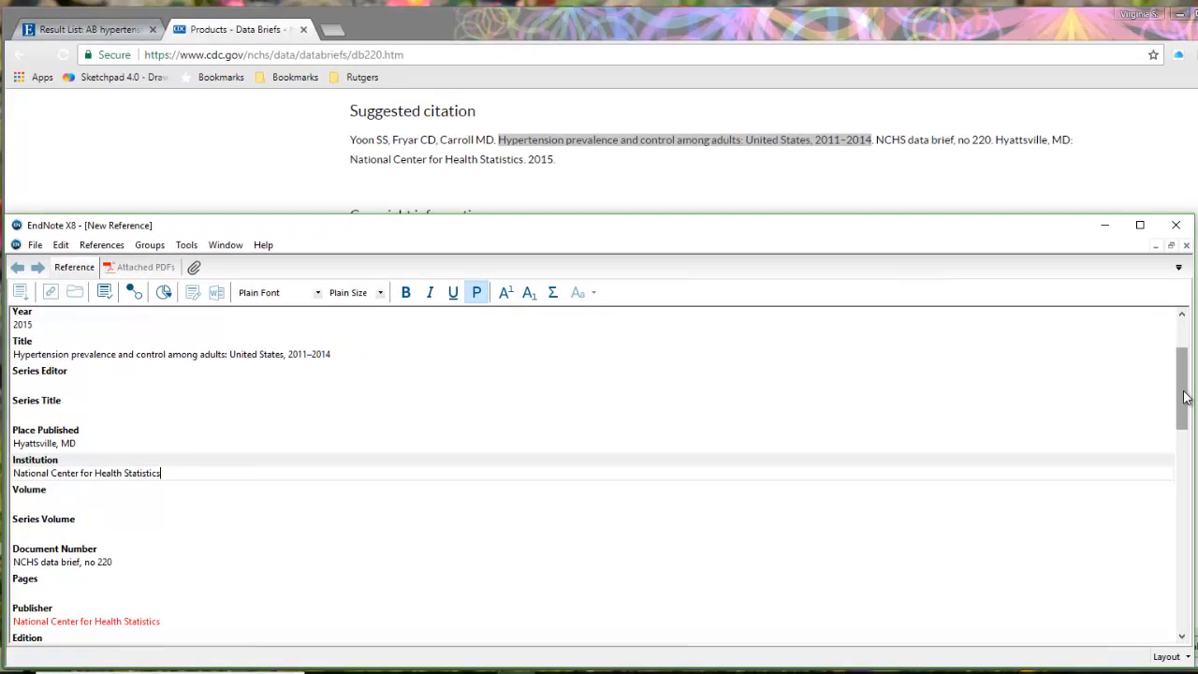
{"action": "left_click_drag", "start_coordinate": [1184, 401], "coordinate": [1194, 349]}
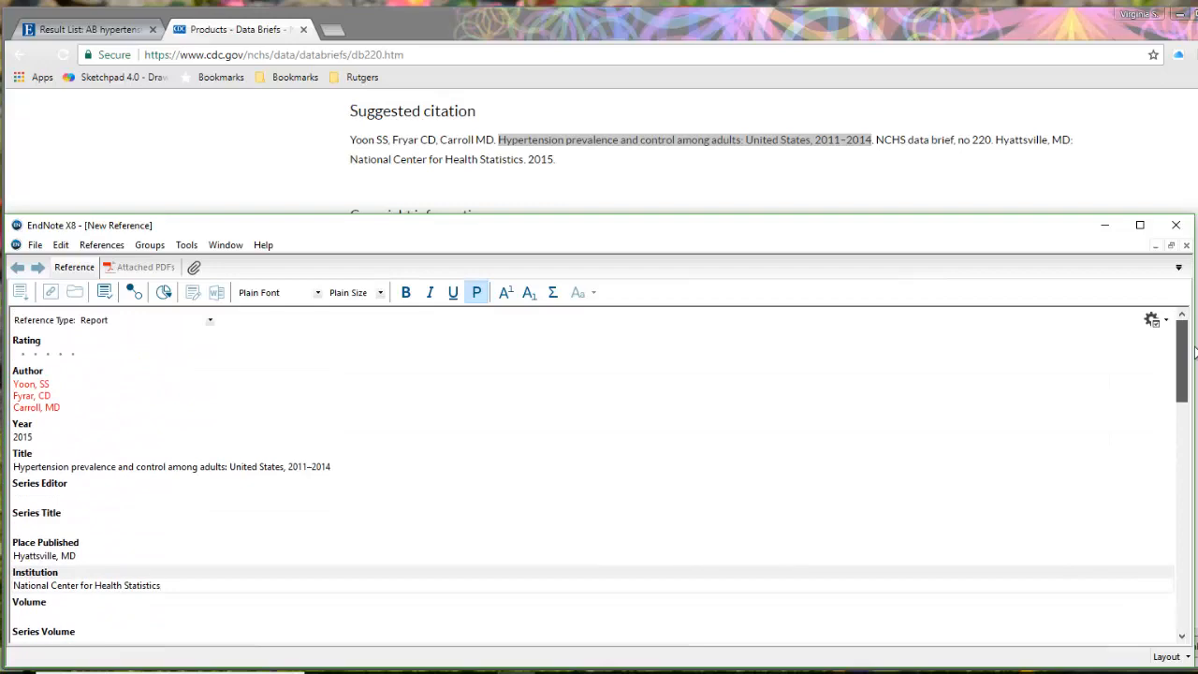
In Chrome, copy the data brief's text from the "Key findings" heading through the introductory paragraph ending "United States for 2011–2014".
{"action": "left_click", "coordinate": [1046, 185]}
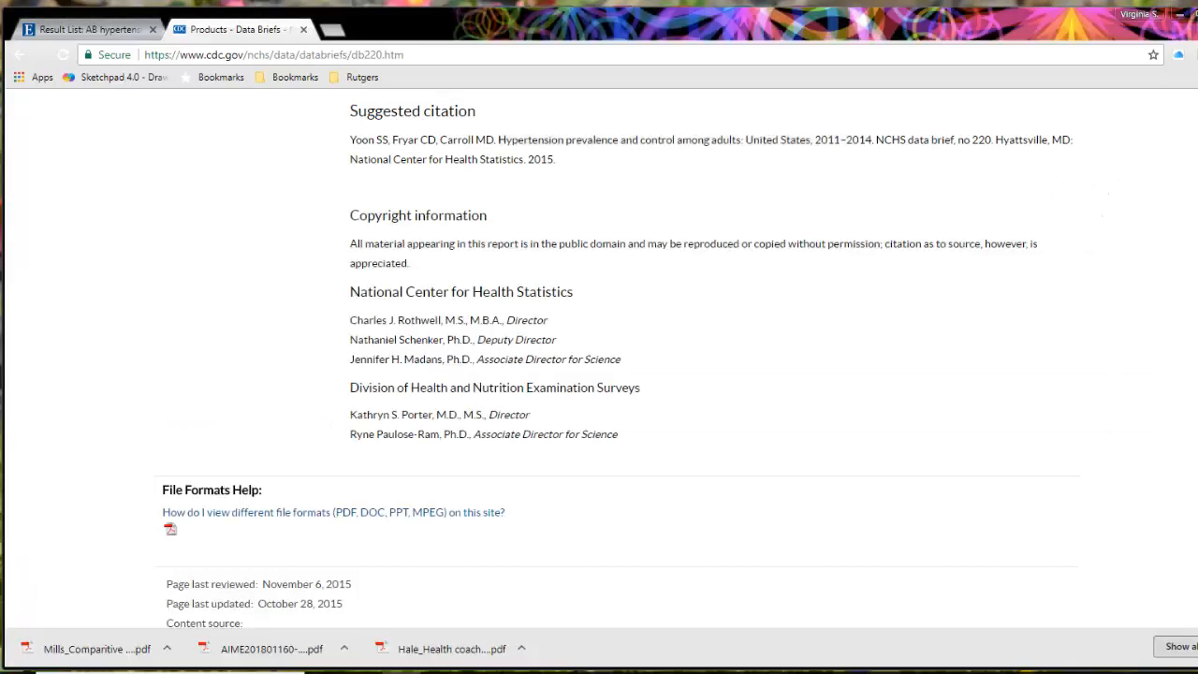
{"action": "scroll", "coordinate": [896, 318], "scroll_direction": "up", "scroll_amount": 10}
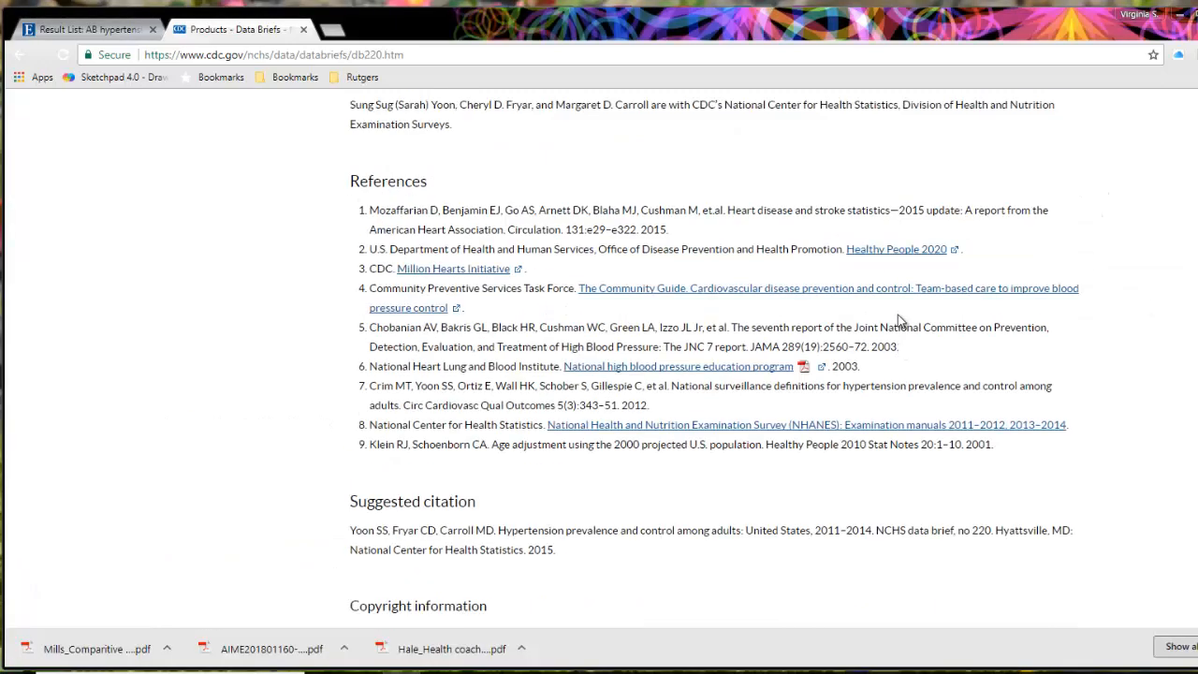
{"action": "scroll", "coordinate": [714, 357], "scroll_direction": "up", "scroll_amount": 15}
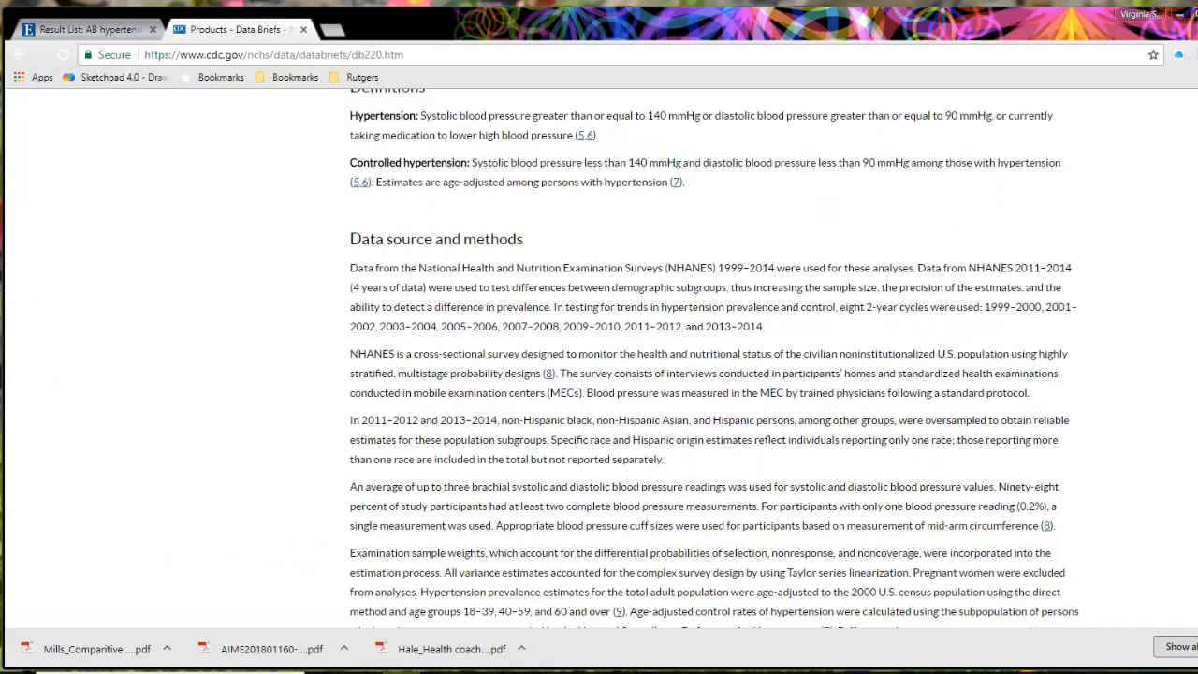
{"action": "scroll", "coordinate": [712, 357], "scroll_direction": "up", "scroll_amount": 10}
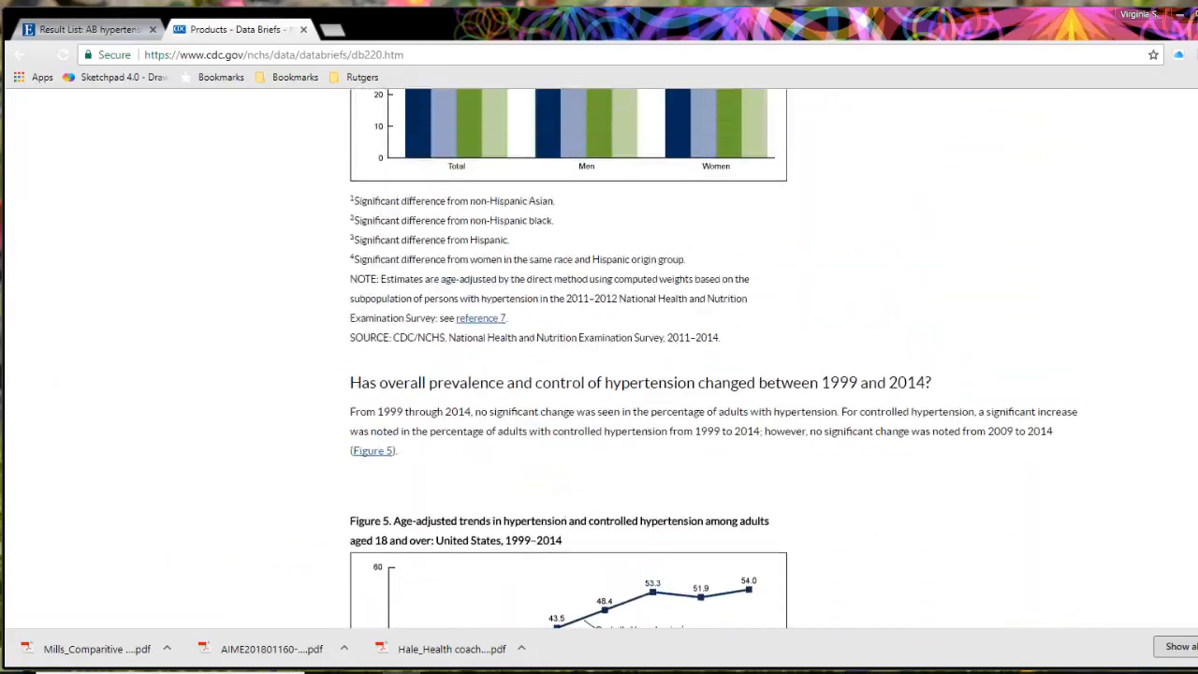
{"action": "scroll", "coordinate": [712, 358], "scroll_direction": "up", "scroll_amount": 12}
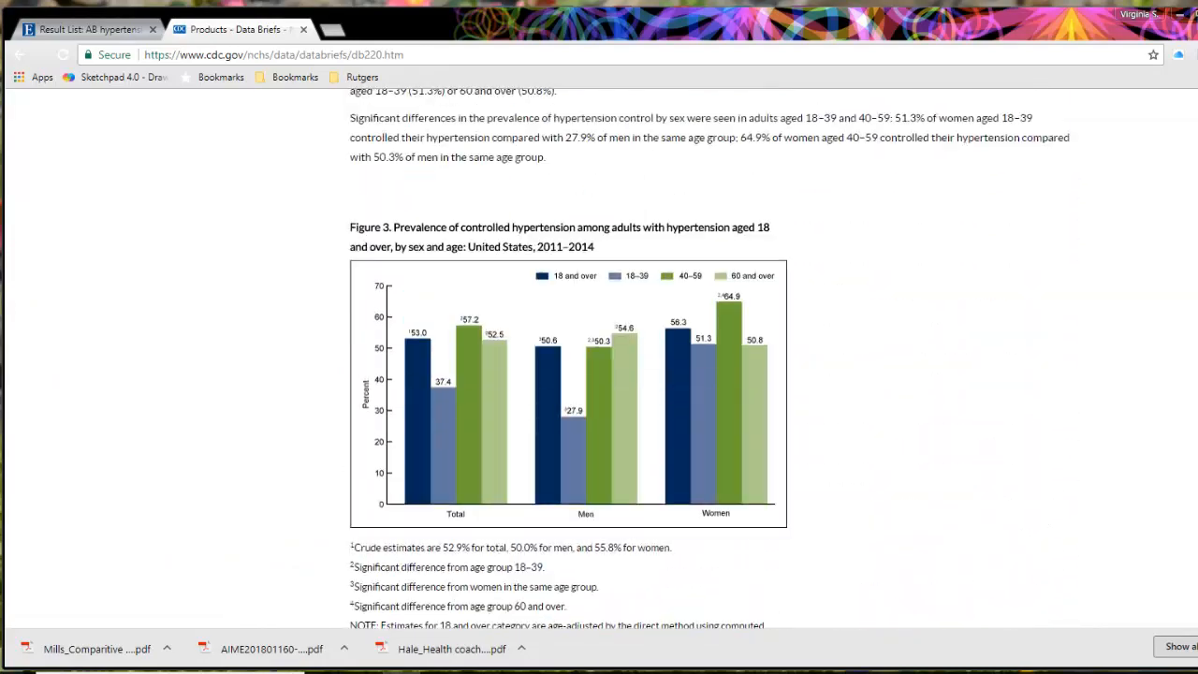
{"action": "scroll", "coordinate": [712, 357], "scroll_direction": "up", "scroll_amount": 12}
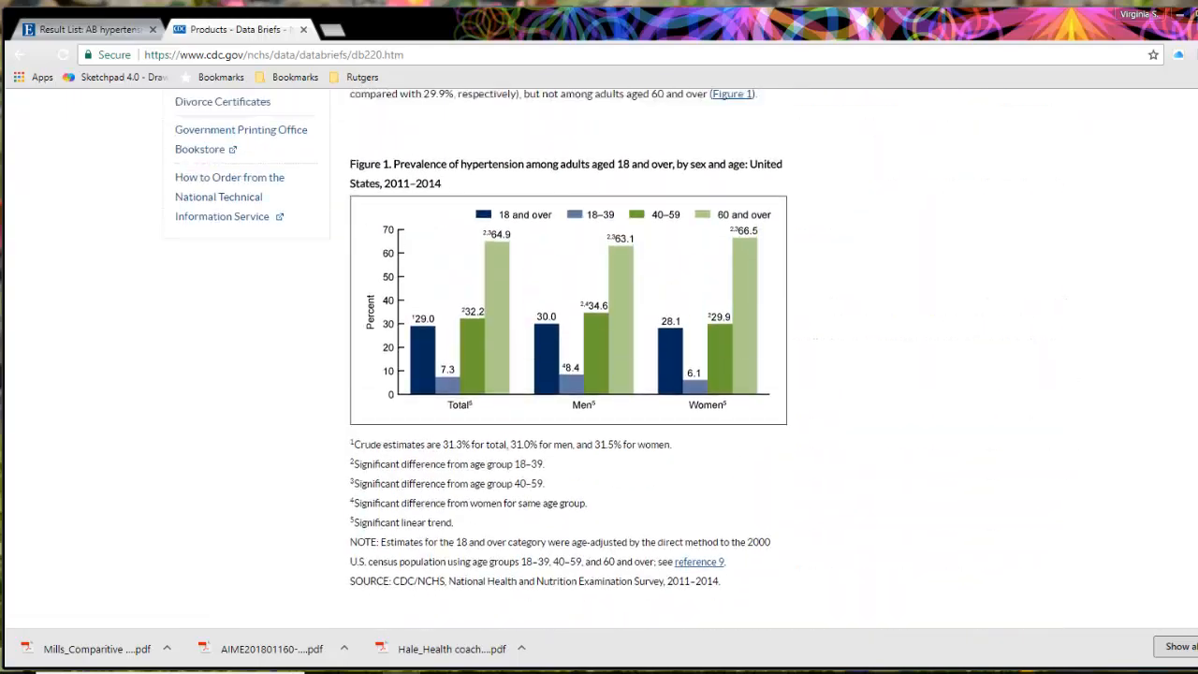
{"action": "scroll", "coordinate": [712, 357], "scroll_direction": "up", "scroll_amount": 2}
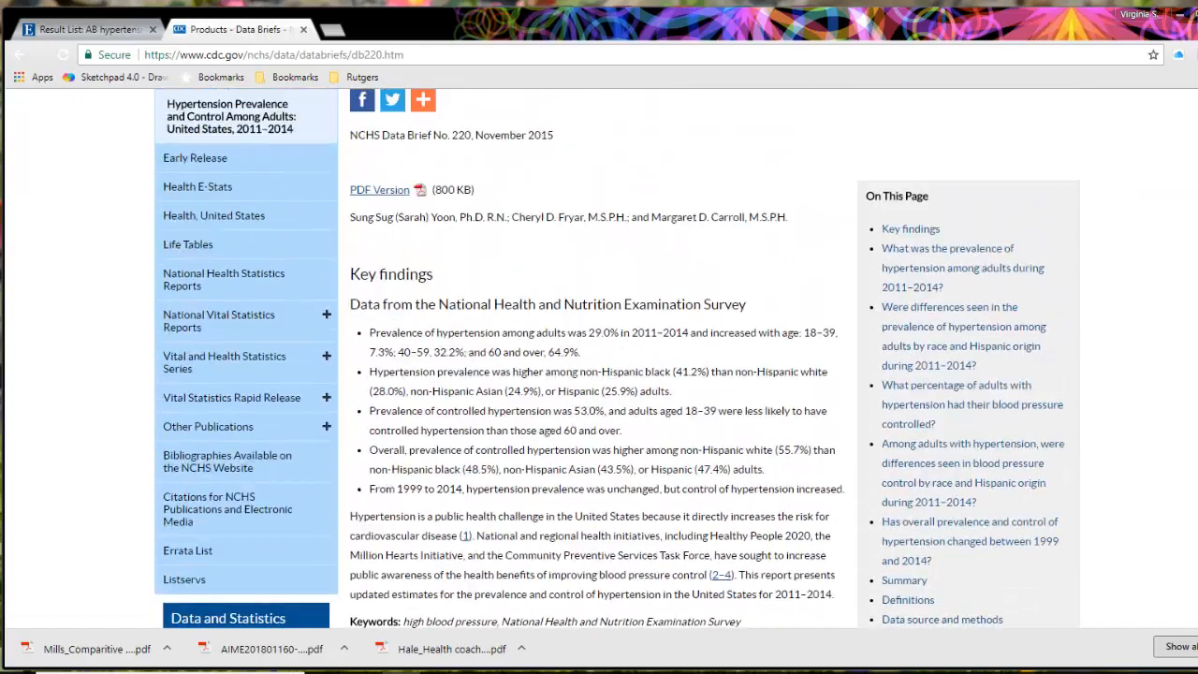
{"action": "scroll", "coordinate": [712, 357], "scroll_direction": "down", "scroll_amount": 2}
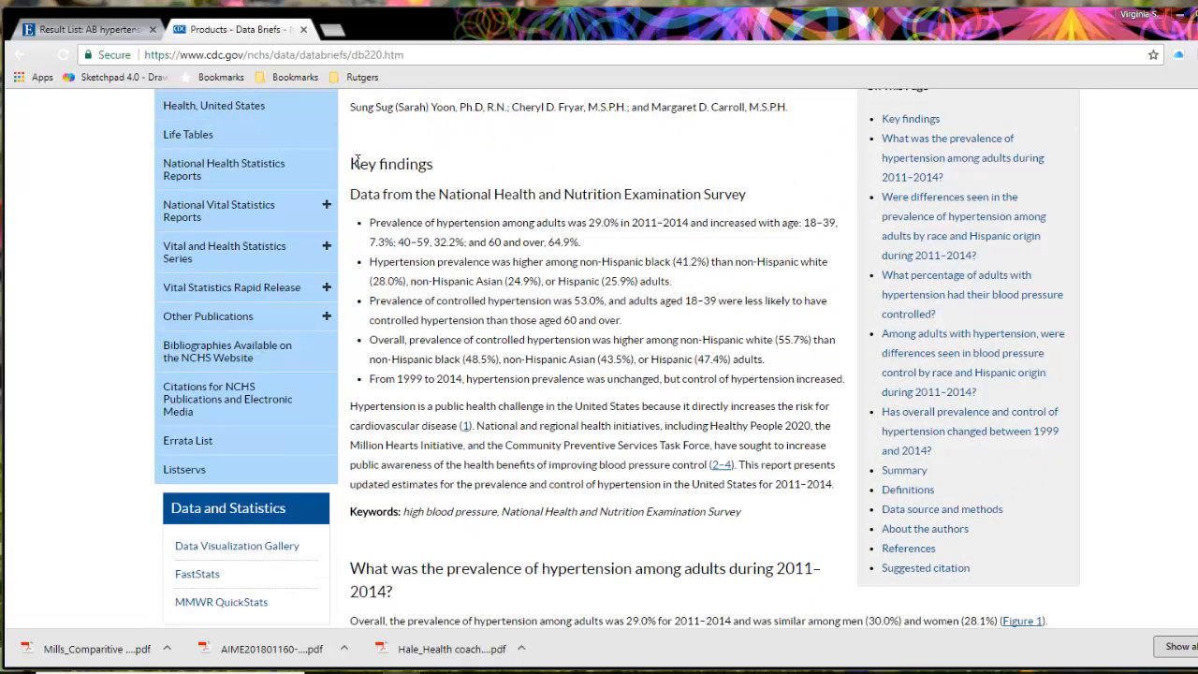
{"action": "left_click_drag", "start_coordinate": [354, 159], "coordinate": [834, 485]}
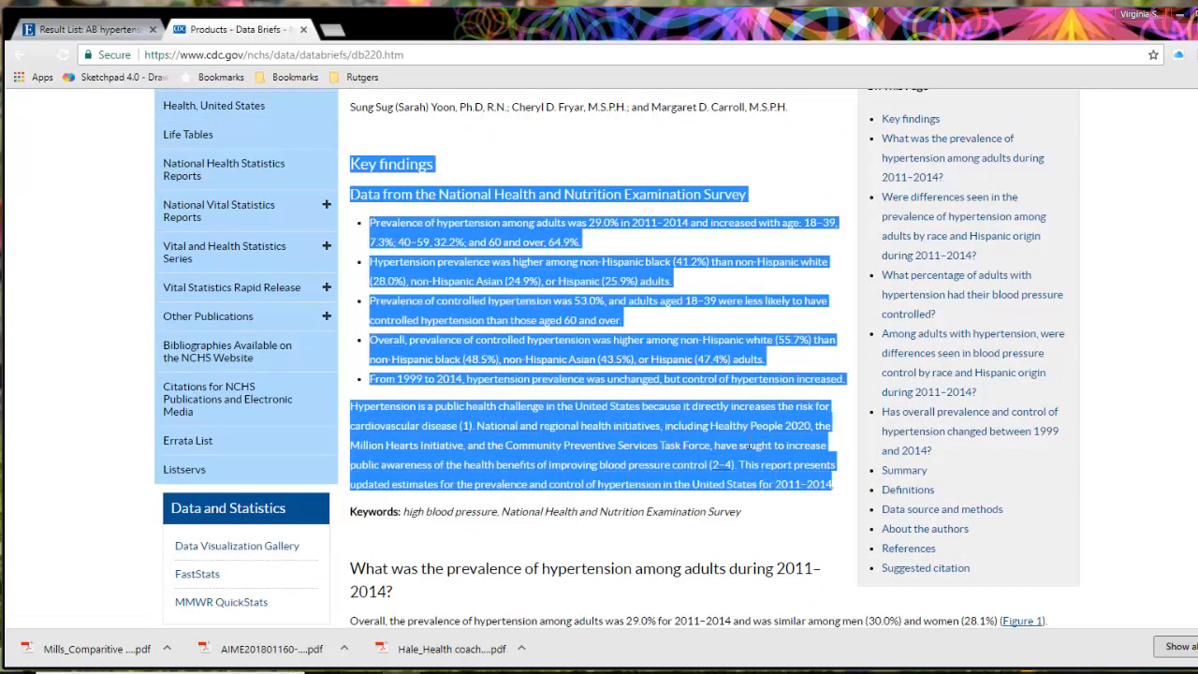
{"action": "right_click", "coordinate": [734, 417]}
{"action": "left_click", "coordinate": [778, 432]}
Switch to the EndNote reference and paste the copied key findings text into its Abstract field.
{"action": "key", "text": "alt+Tab"}
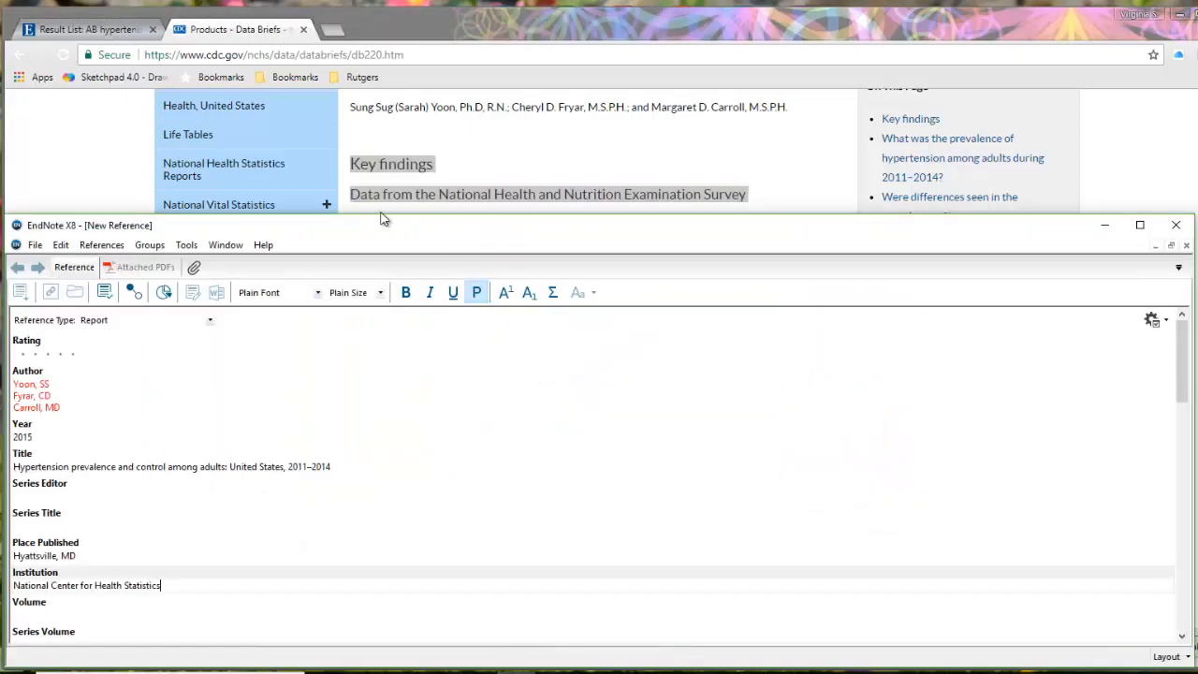
{"action": "left_click_drag", "start_coordinate": [385, 212], "coordinate": [409, 40]}
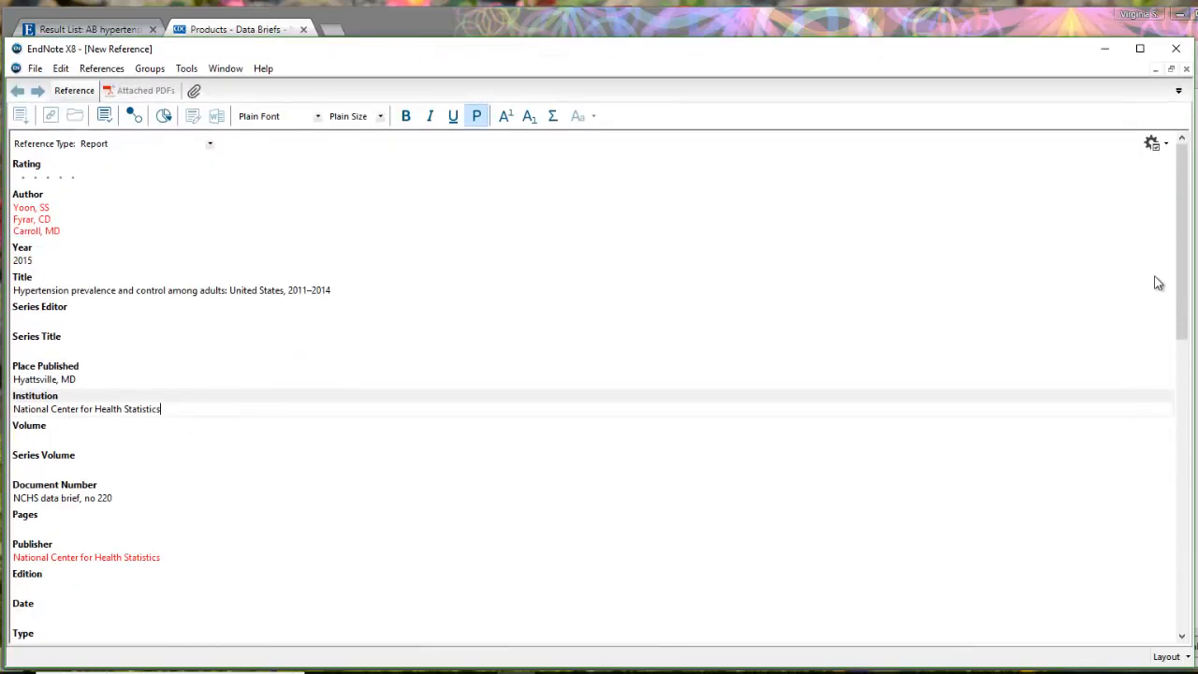
{"action": "left_click_drag", "start_coordinate": [1179, 310], "coordinate": [998, 499]}
{"action": "left_click", "coordinate": [59, 522]}
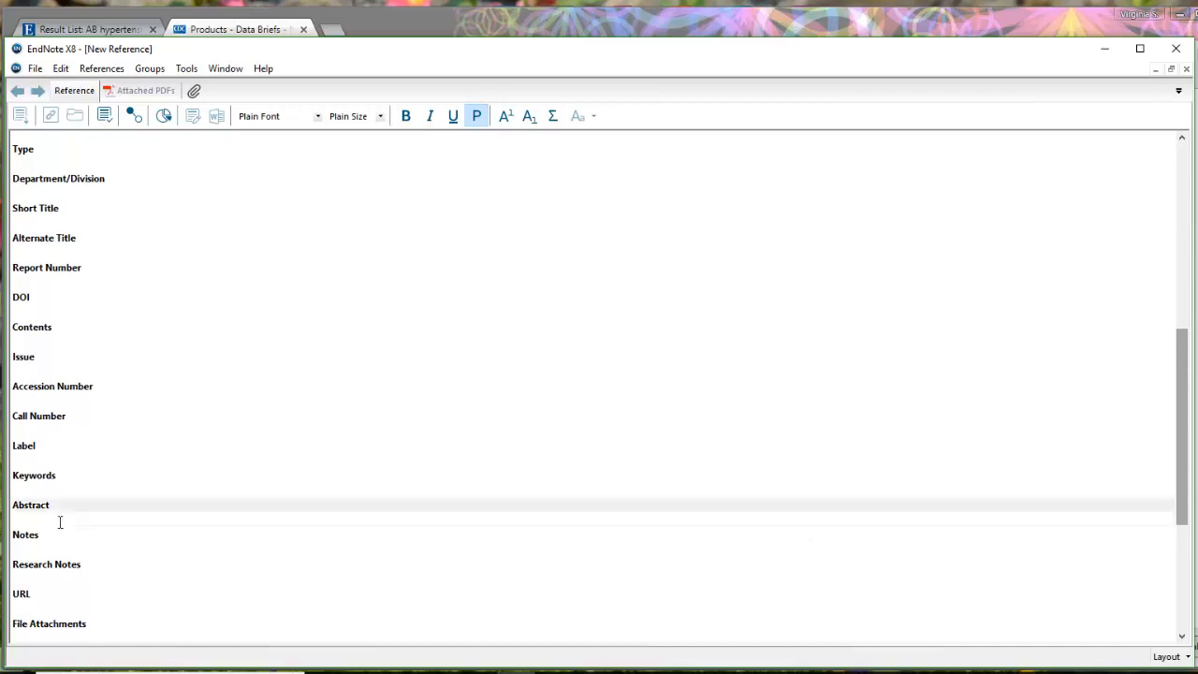
{"action": "right_click", "coordinate": [59, 522]}
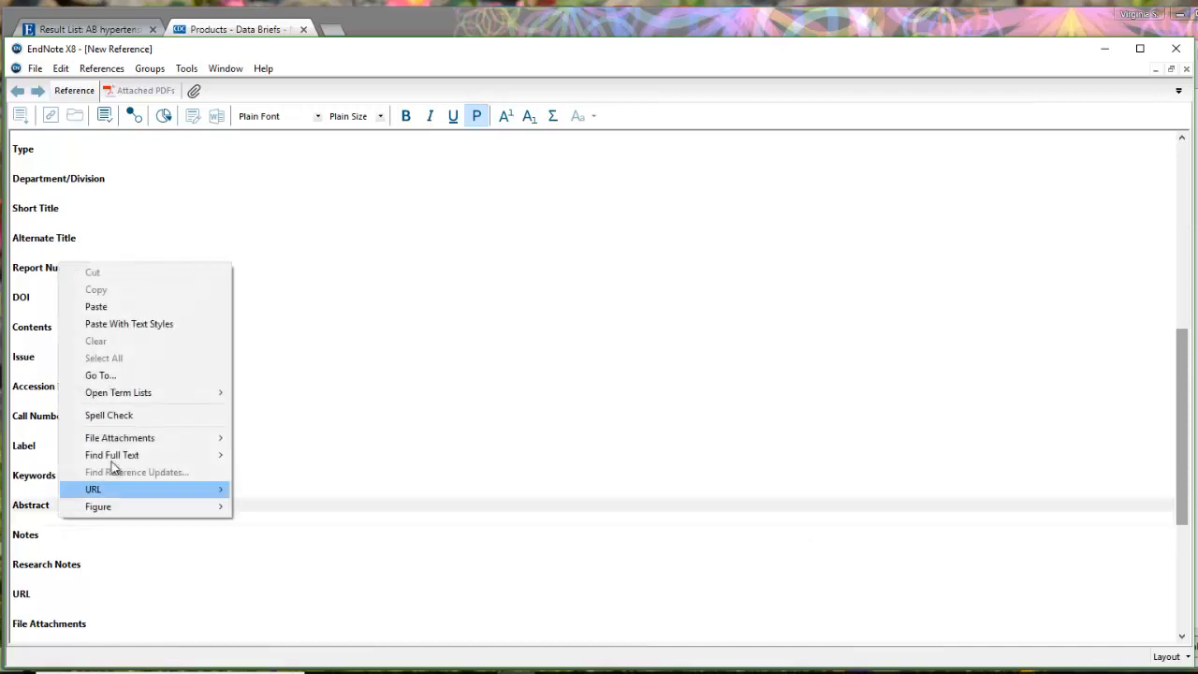
{"action": "left_click", "coordinate": [128, 309]}
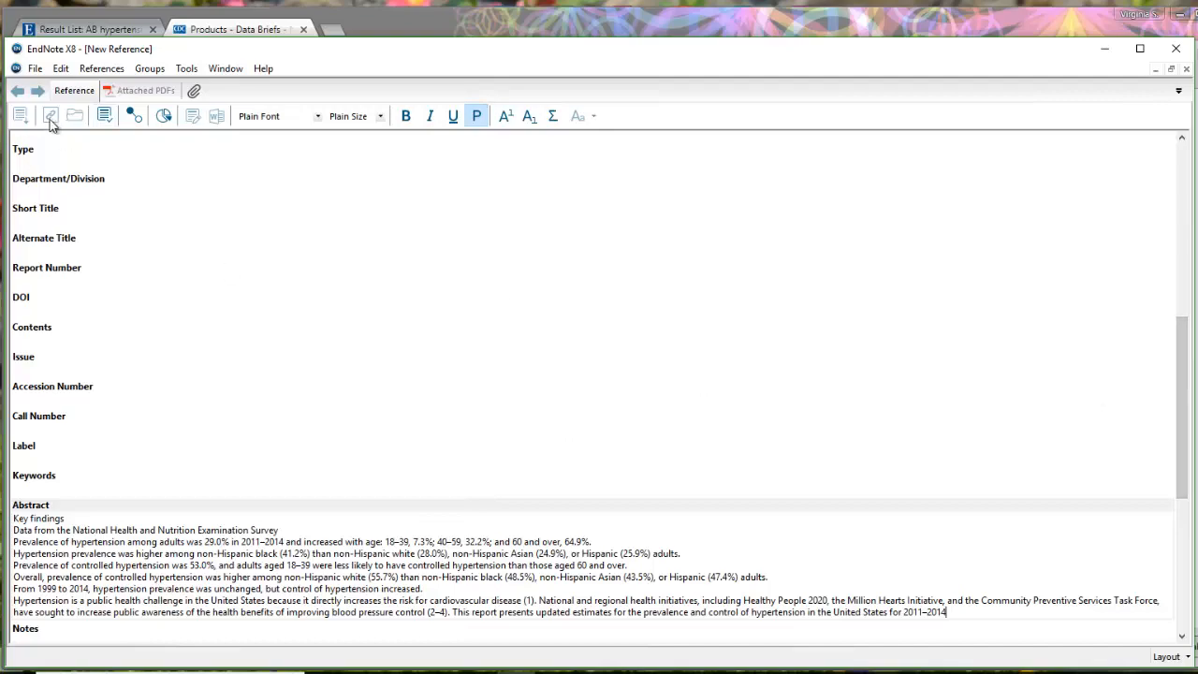
Save the new reference with its abstract.
{"action": "left_click", "coordinate": [63, 63]}
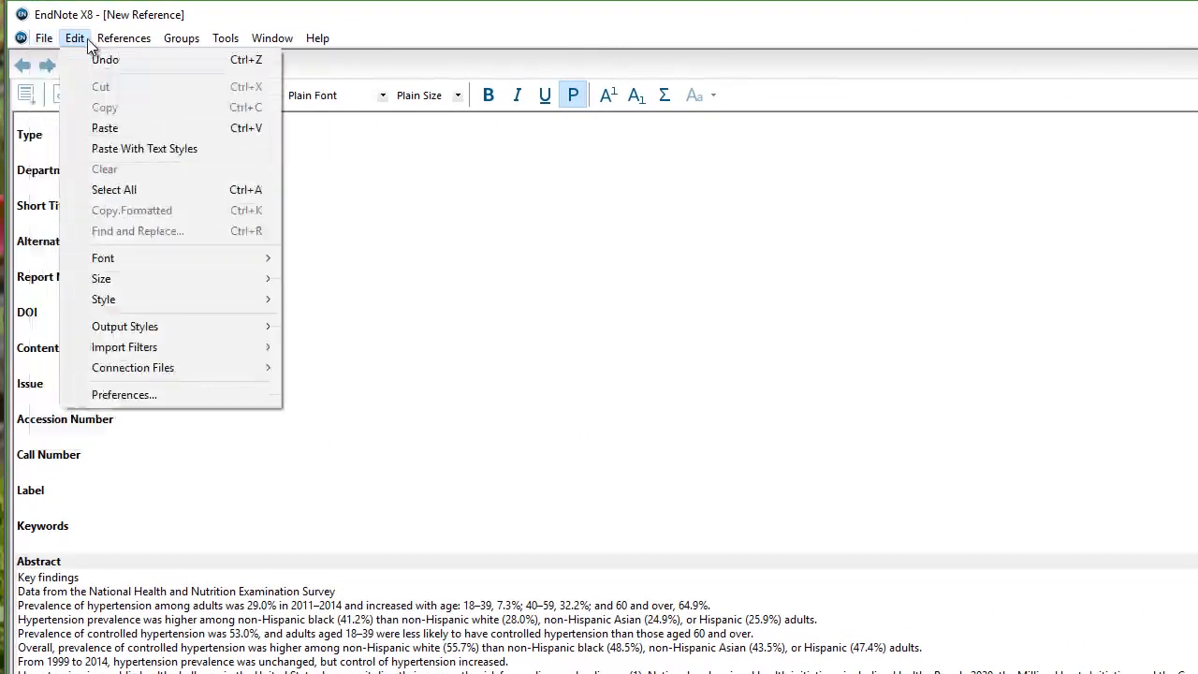
{"action": "mouse_move", "coordinate": [101, 66]}
{"action": "mouse_move", "coordinate": [83, 44]}
{"action": "mouse_move", "coordinate": [44, 38]}
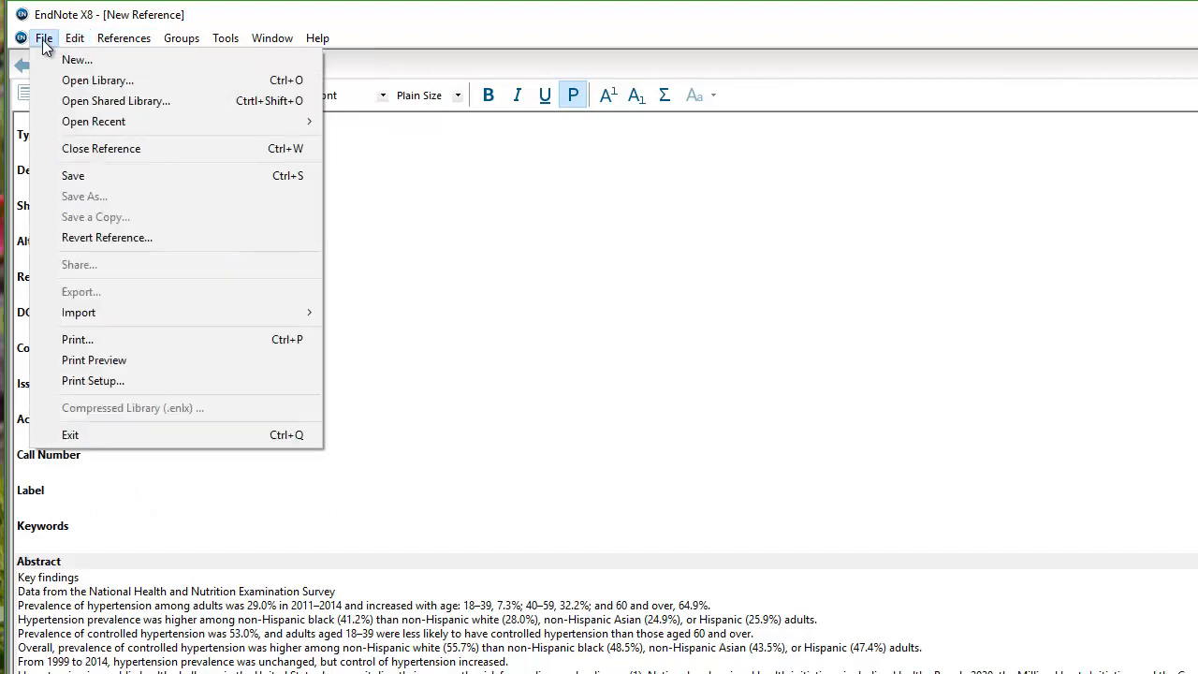
{"action": "left_click", "coordinate": [81, 177]}
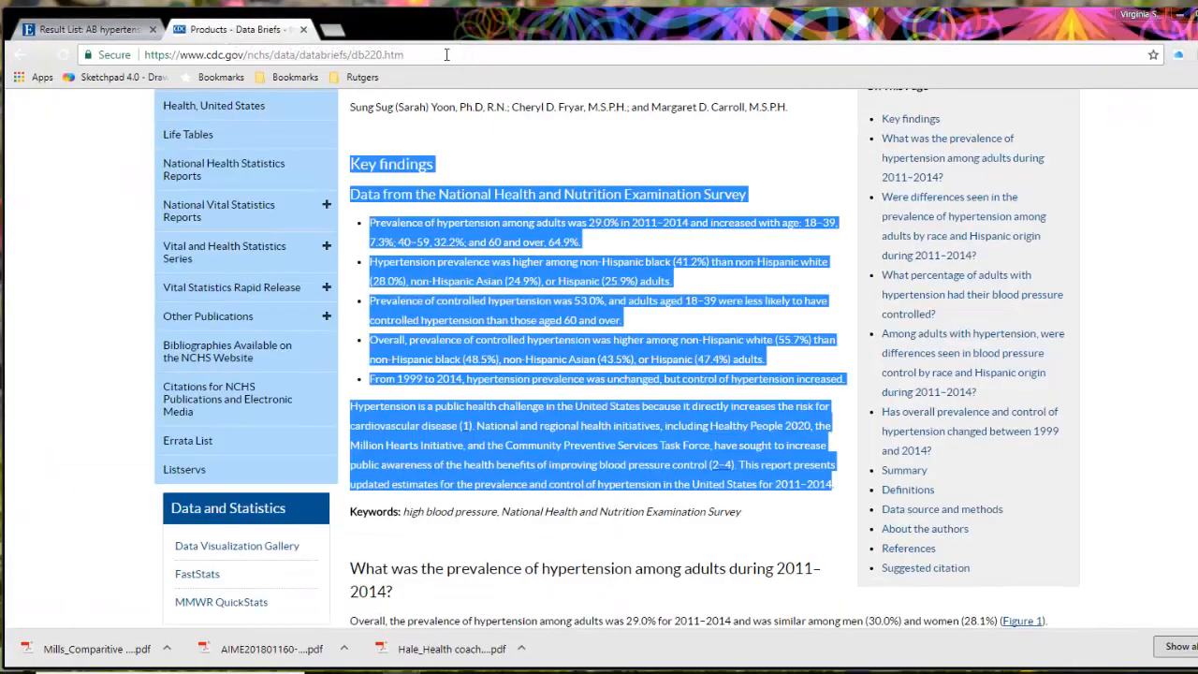
{"action": "left_click", "coordinate": [446, 55]}
{"action": "left_click", "coordinate": [501, 183]}
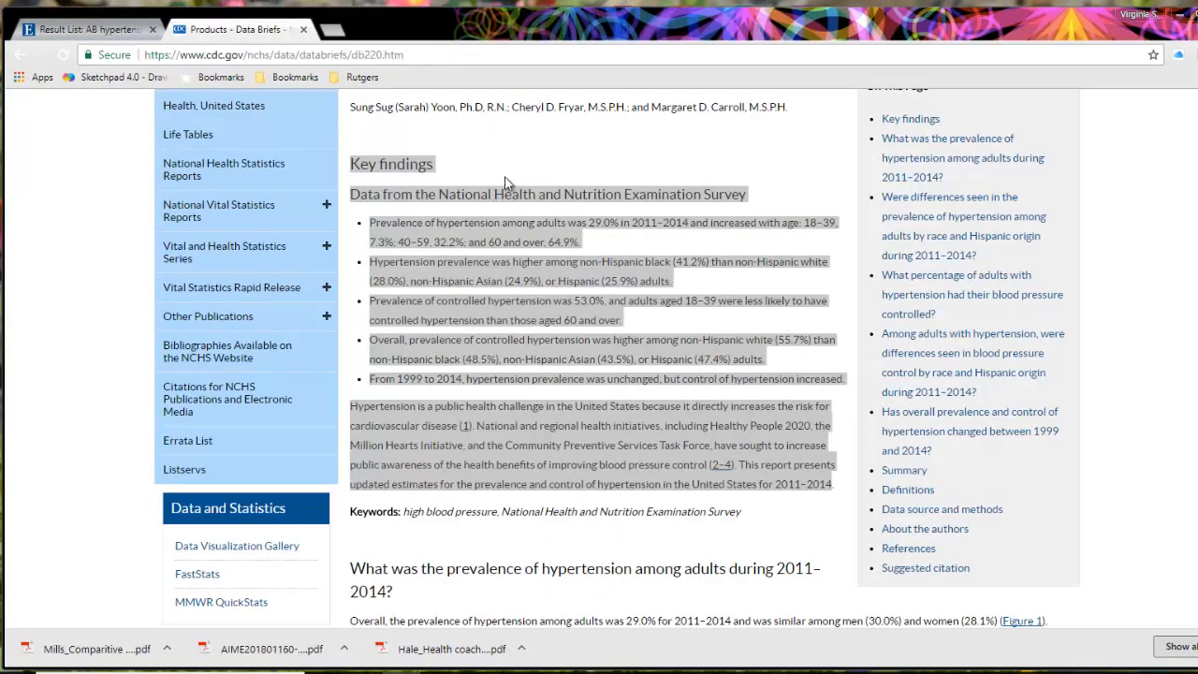
{"action": "left_click", "coordinate": [458, 55]}
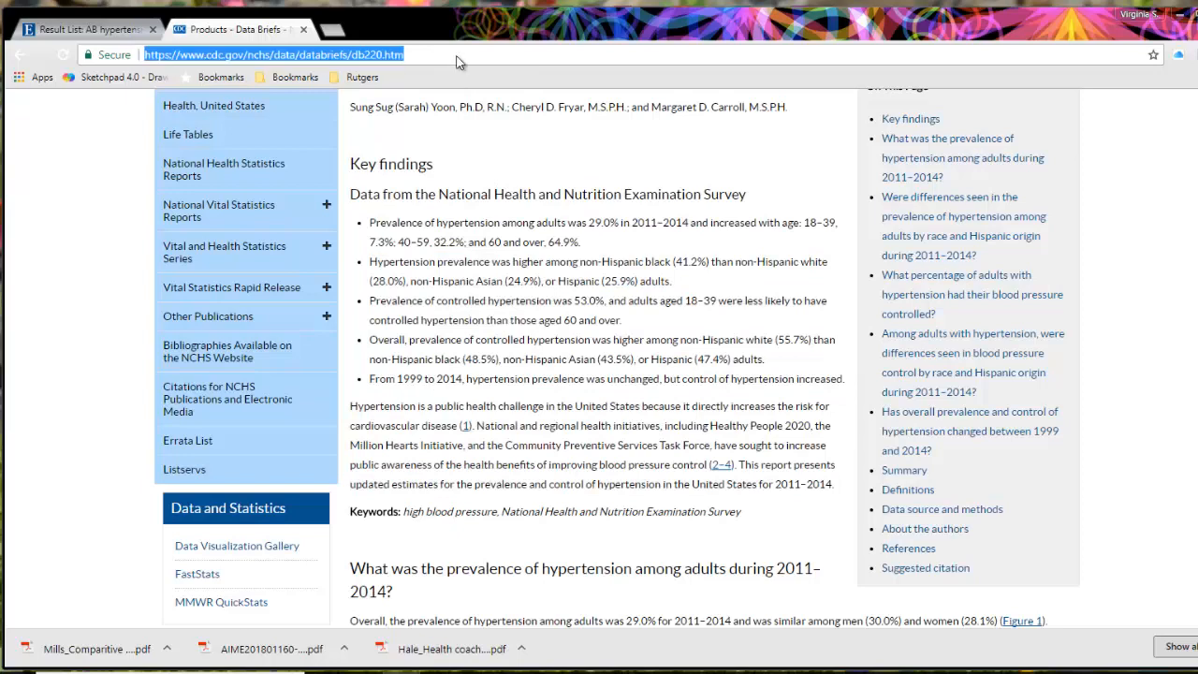
{"action": "right_click", "coordinate": [458, 55]}
{"action": "left_click", "coordinate": [520, 116]}
Paste the page address into the URL field of the EndNote reference and save the reference.
{"action": "key", "text": "alt+Tab"}
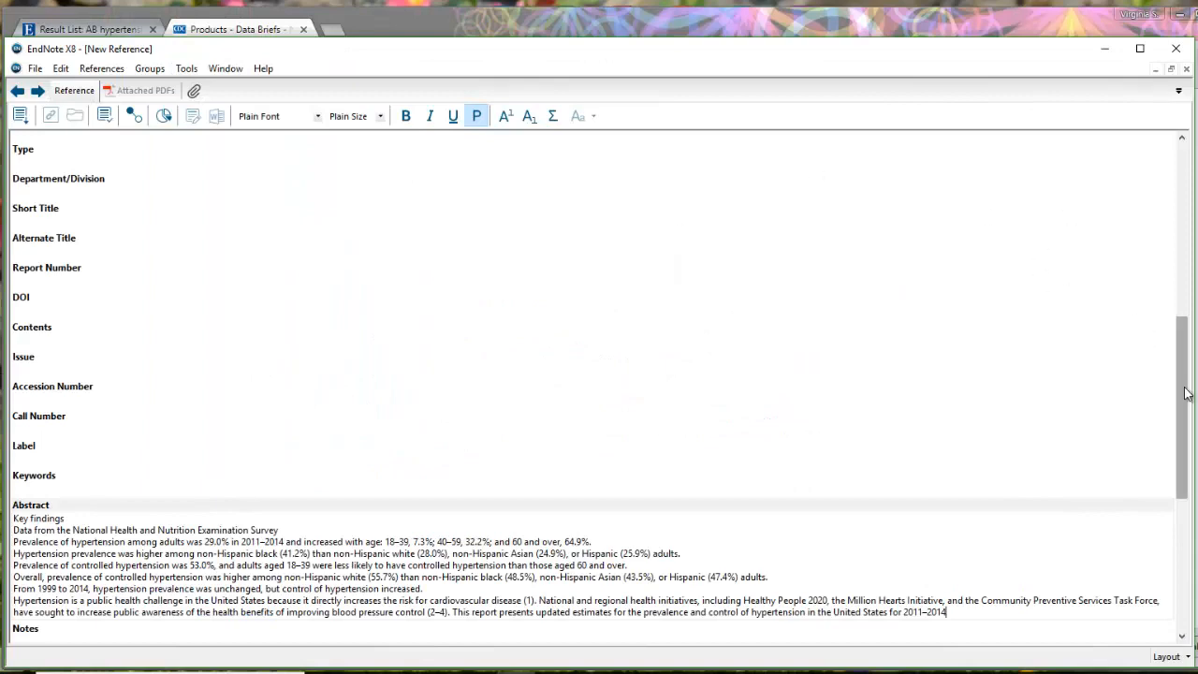
{"action": "left_click_drag", "start_coordinate": [1185, 393], "coordinate": [1166, 449]}
{"action": "left_click", "coordinate": [175, 544]}
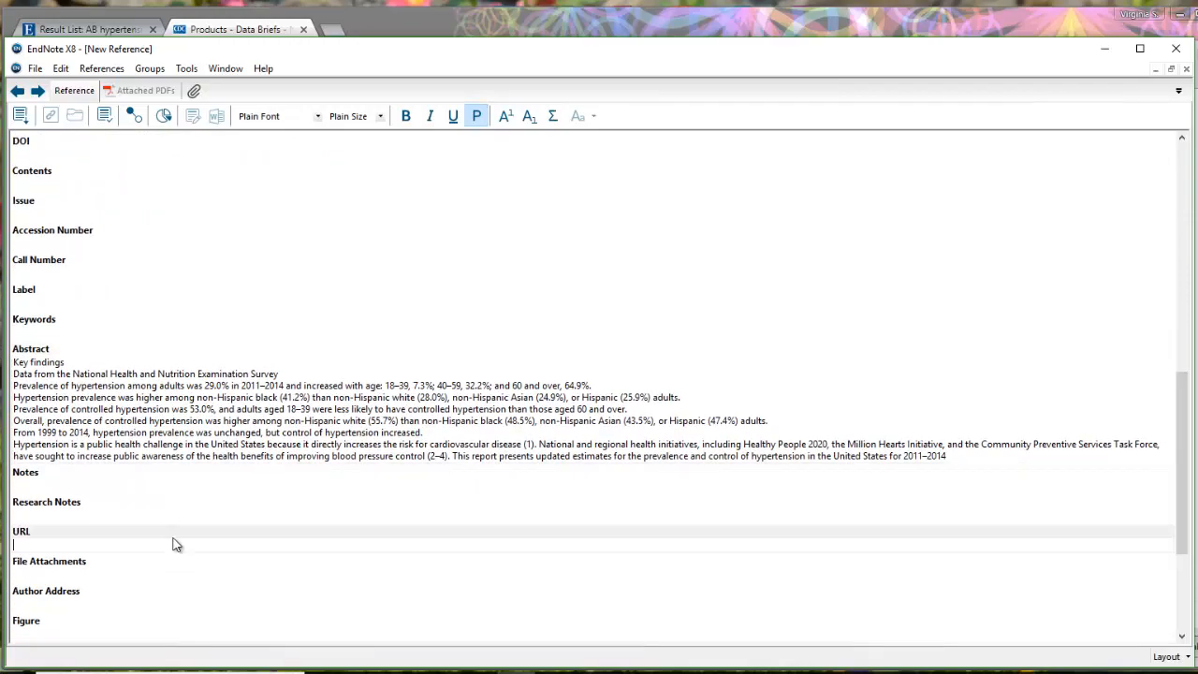
{"action": "right_click", "coordinate": [176, 543]}
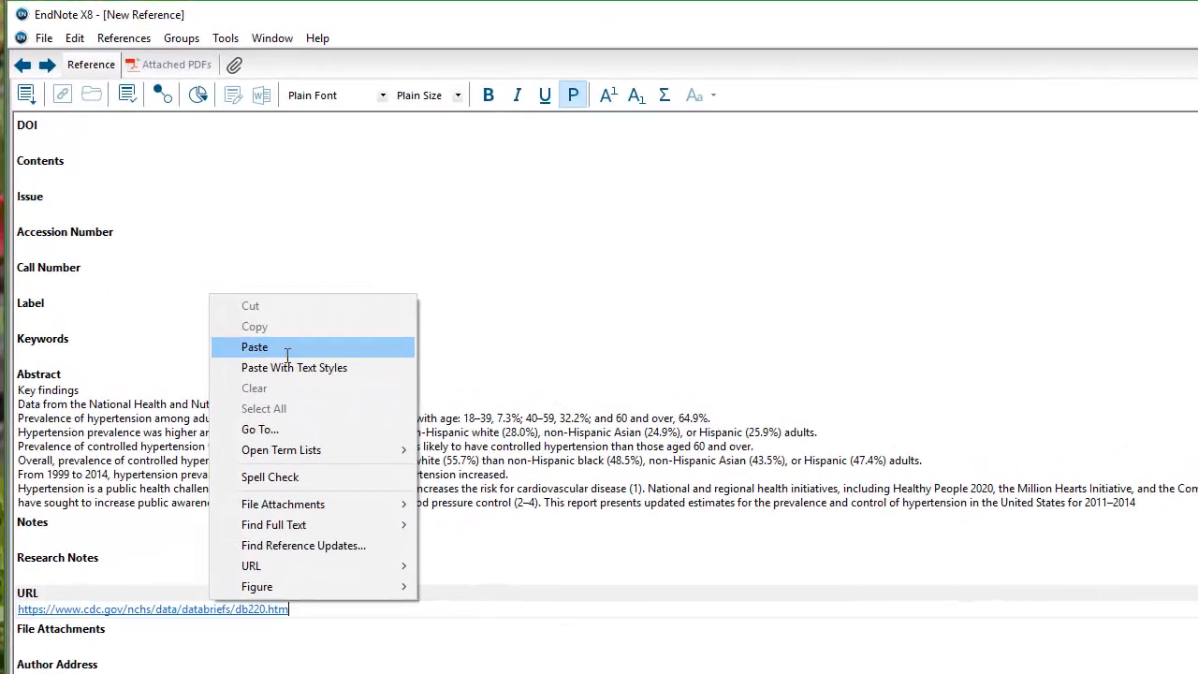
{"action": "left_click", "coordinate": [287, 352]}
{"action": "left_click", "coordinate": [44, 37]}
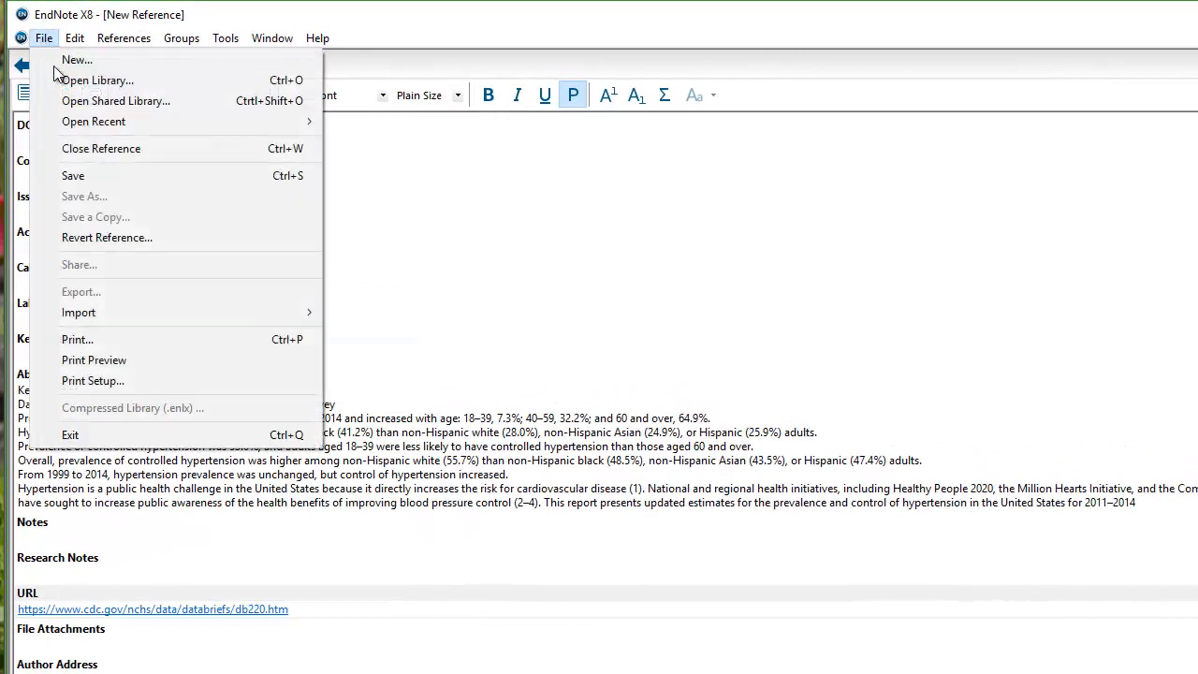
{"action": "left_click", "coordinate": [75, 176]}
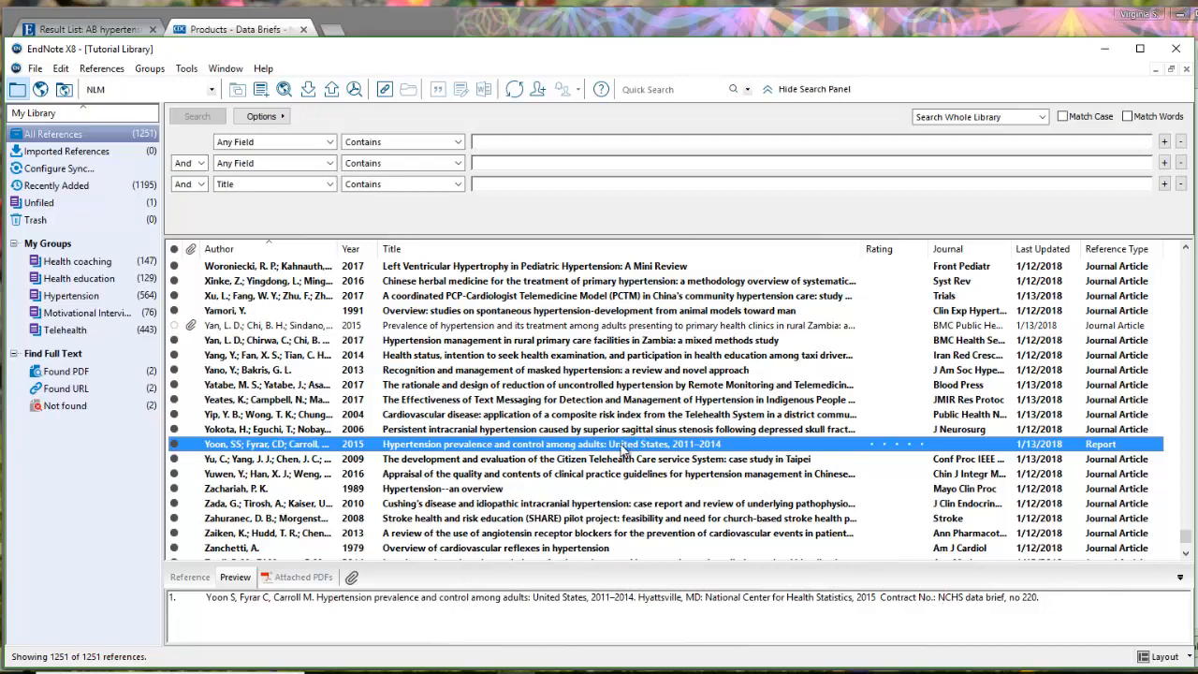
Reopen the 2015 hypertension prevalence report, move "NCHS data brief, no 220" from Document Number to Report Number, and save it.
{"action": "double_click", "coordinate": [526, 449]}
{"action": "scroll", "coordinate": [248, 461], "scroll_direction": "down", "scroll_amount": 3}
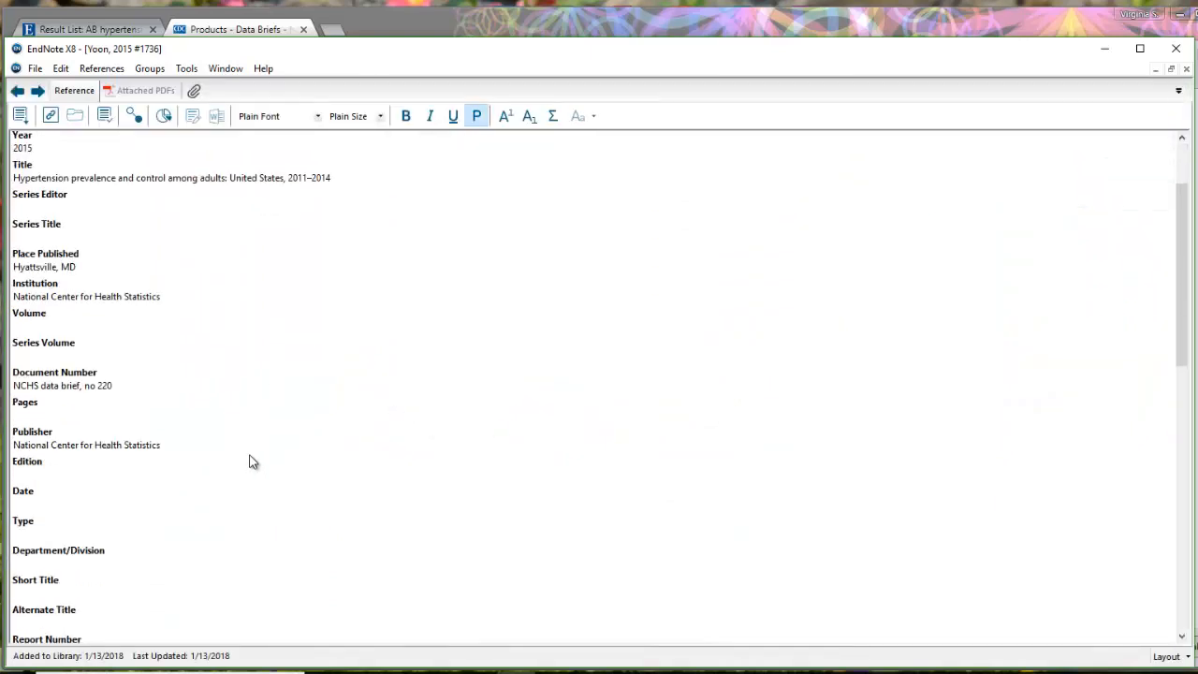
{"action": "scroll", "coordinate": [160, 385], "scroll_direction": "down", "scroll_amount": 1}
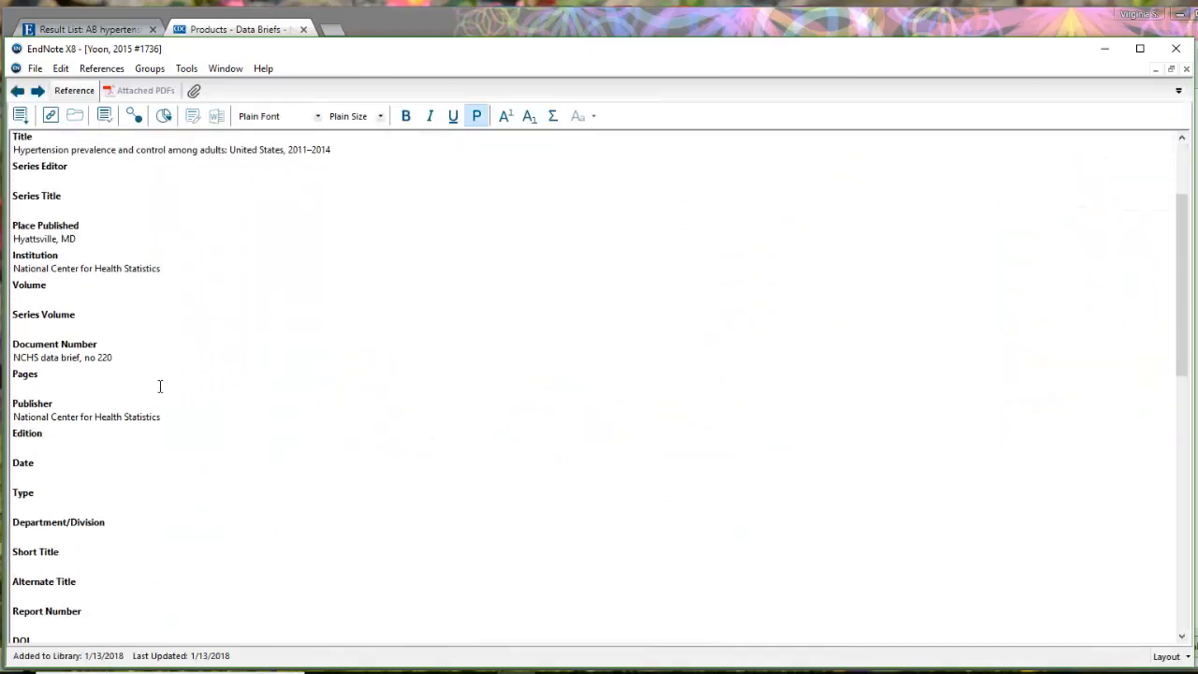
{"action": "scroll", "coordinate": [160, 386], "scroll_direction": "down", "scroll_amount": 1}
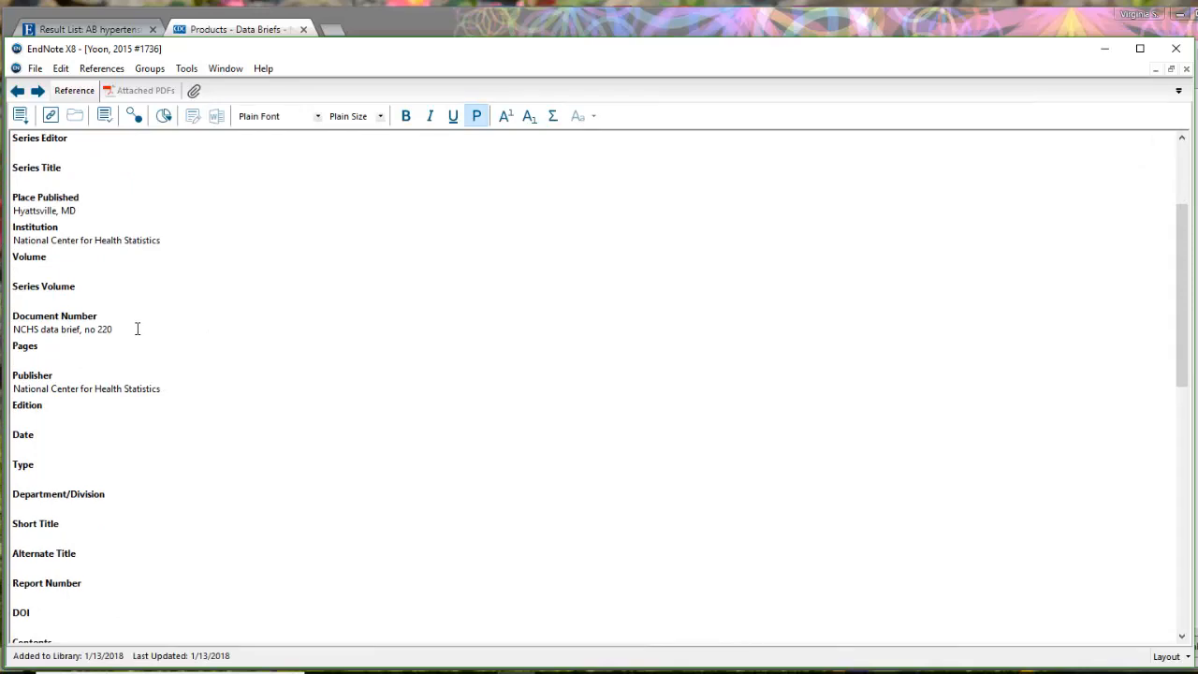
{"action": "left_click_drag", "start_coordinate": [138, 329], "coordinate": [13, 329]}
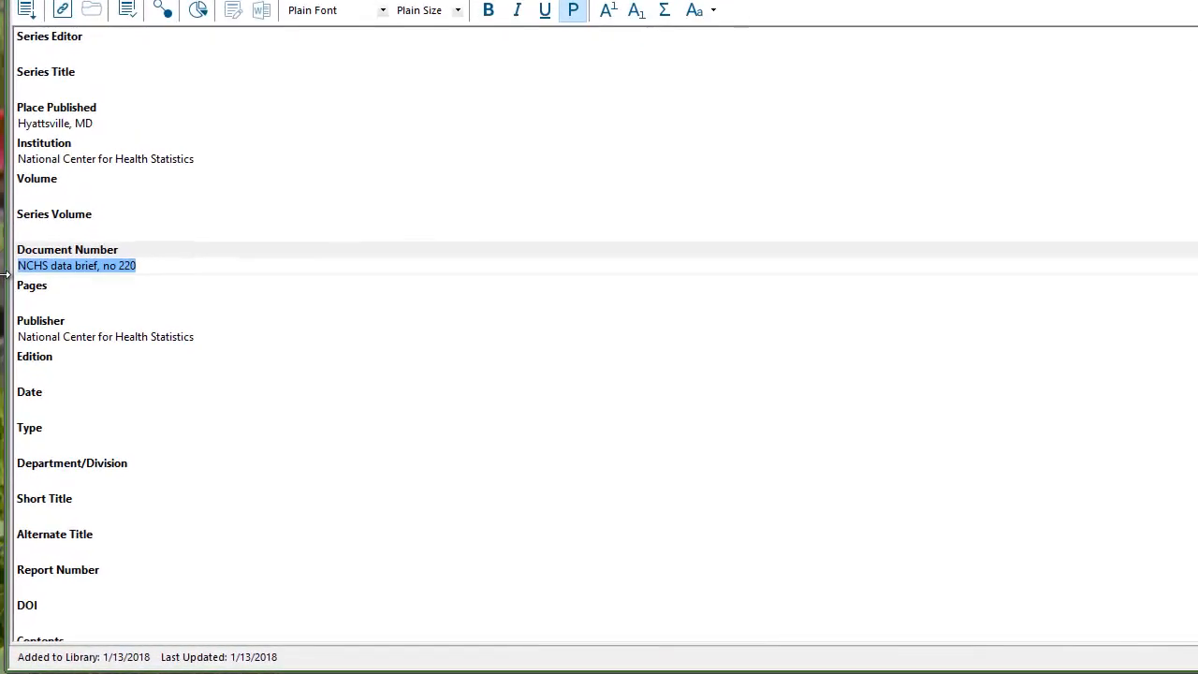
{"action": "key", "text": "Delete"}
{"action": "left_click", "coordinate": [76, 584]}
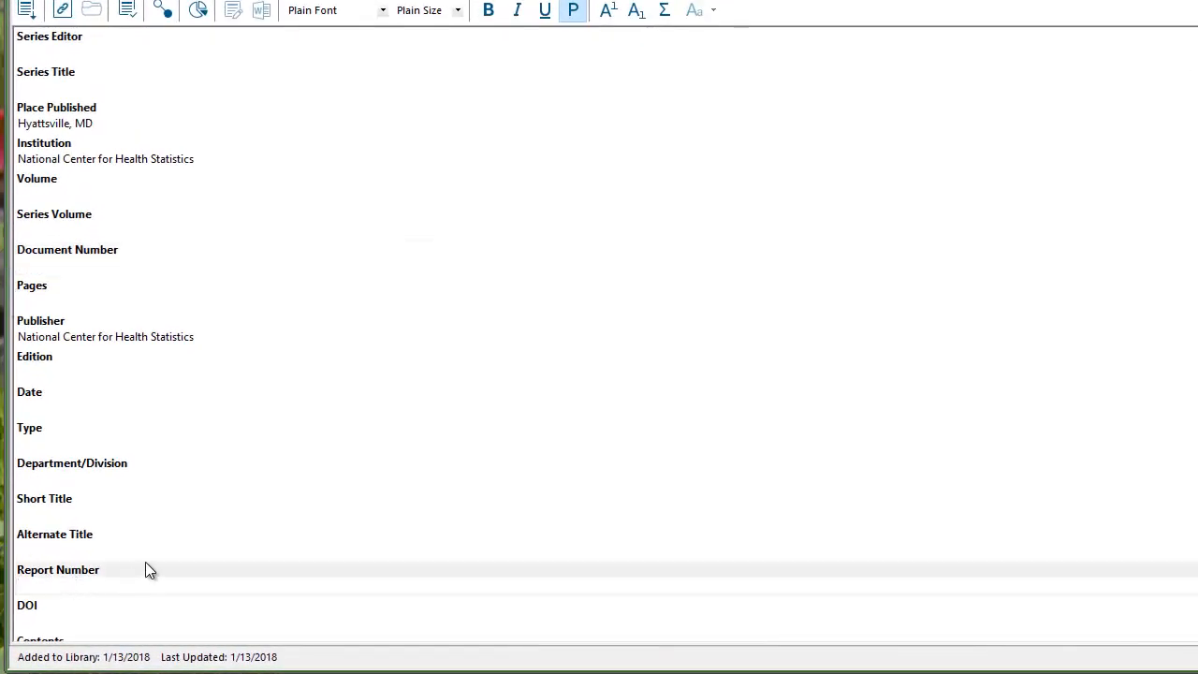
{"action": "key", "text": "ctrl+v"}
{"action": "left_click", "coordinate": [37, 0]}
{"action": "left_click", "coordinate": [69, 90]}
Return to the CDC data brief page in Chrome and locate its PDF version link.
{"action": "left_click", "coordinate": [1197, 0]}
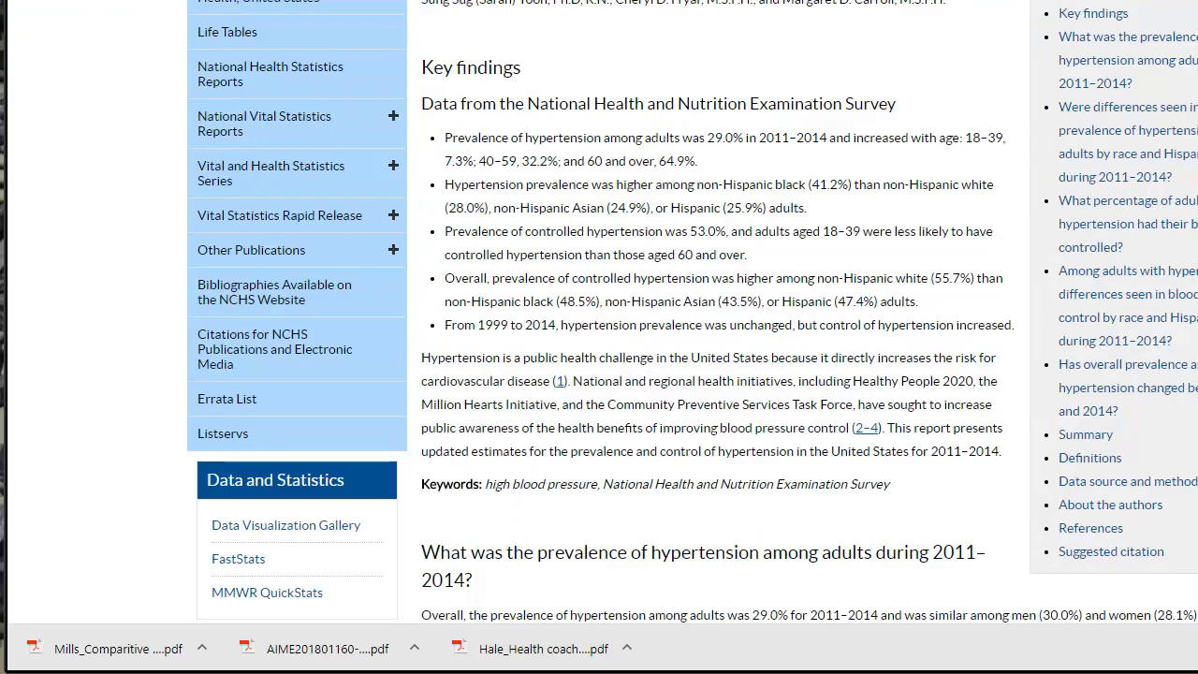
{"action": "scroll", "coordinate": [692, 311], "scroll_direction": "up", "scroll_amount": 2}
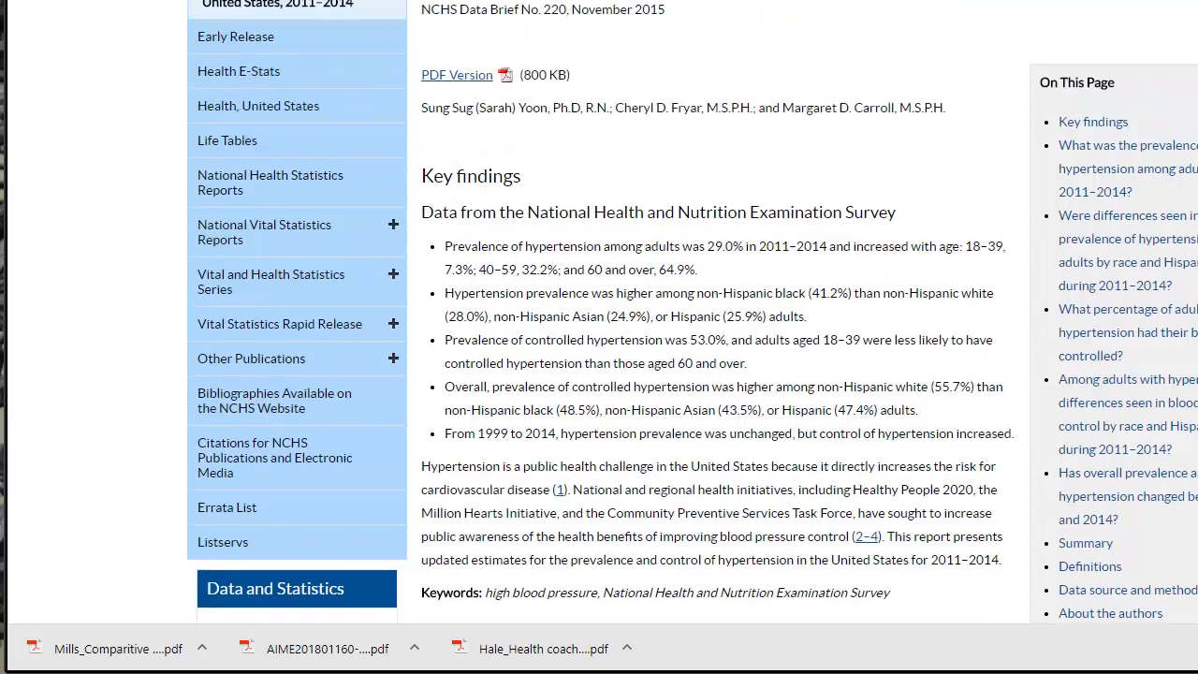